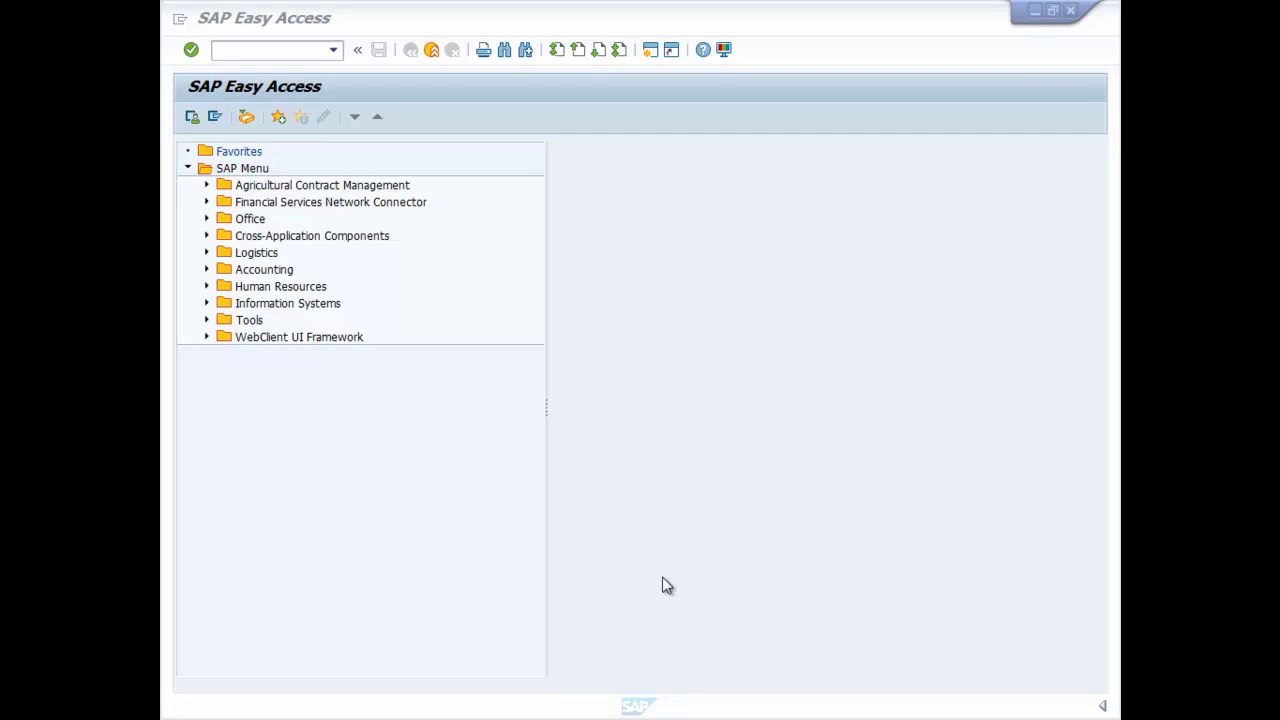
# Run transaction SPRO and display the SAP Reference IMG.
pyautogui.click(216, 49)
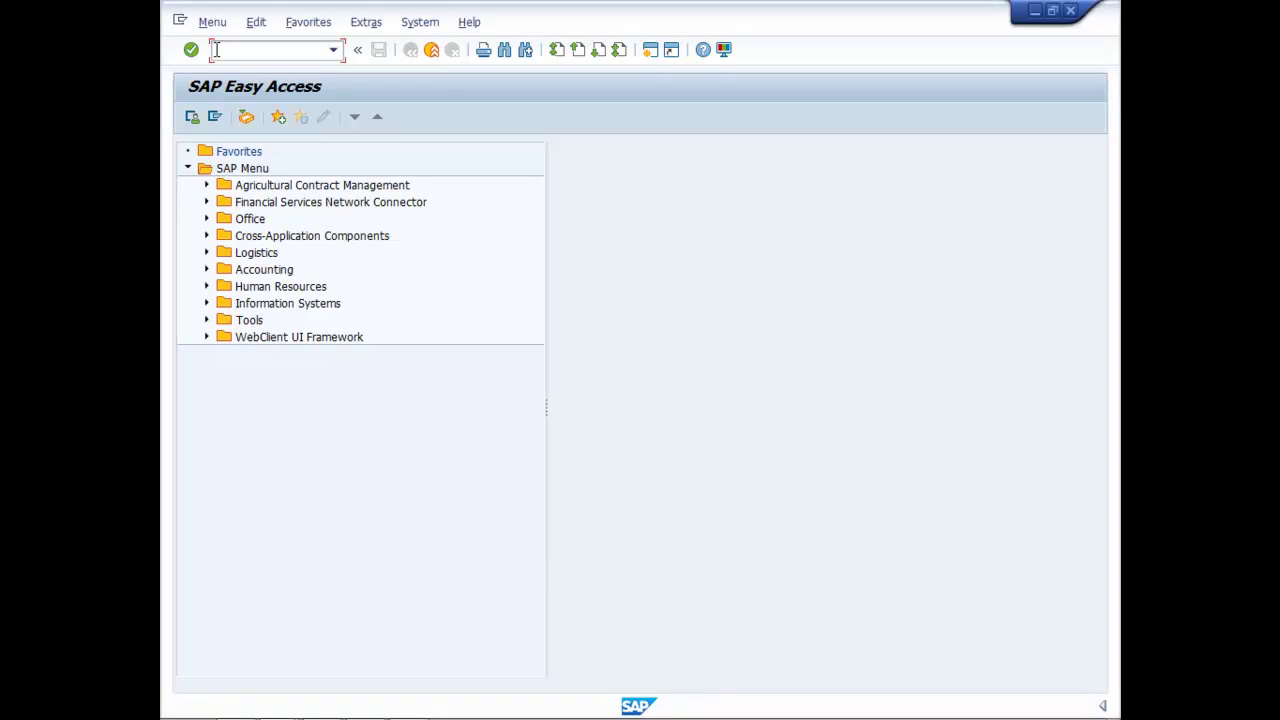
pyautogui.write('SPRO')
pyautogui.press('Return')
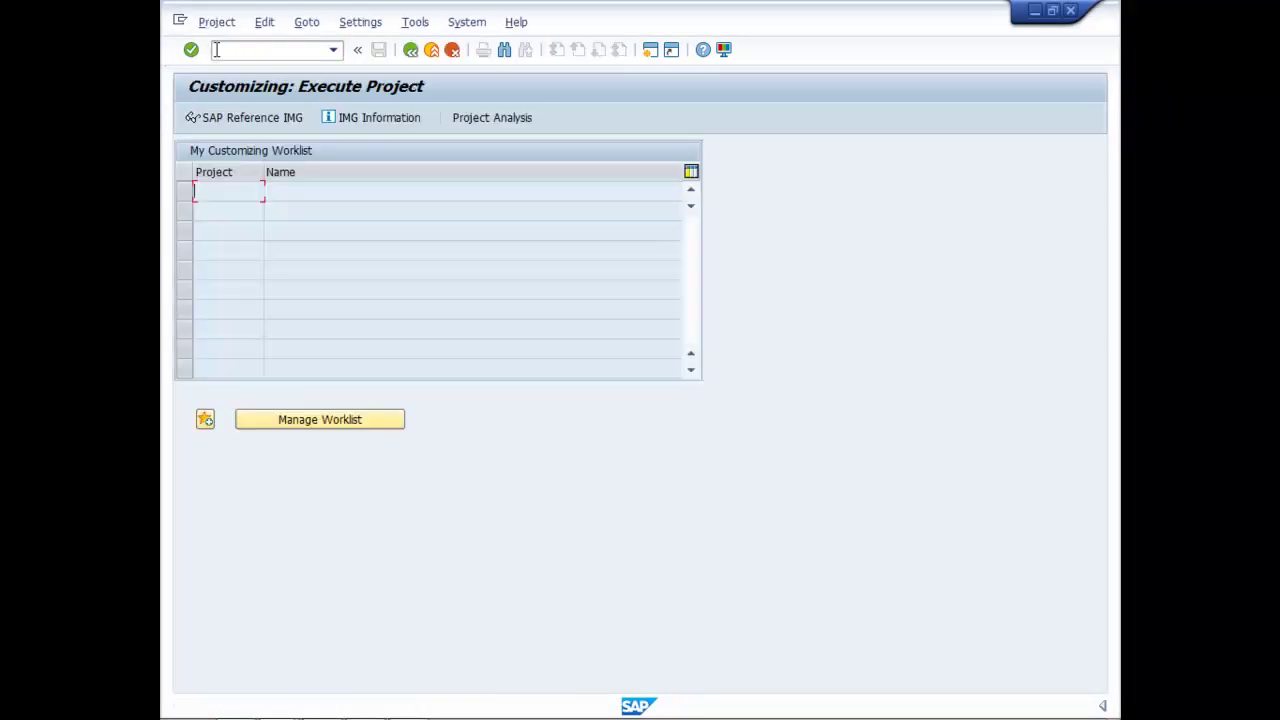
pyautogui.press('F5')
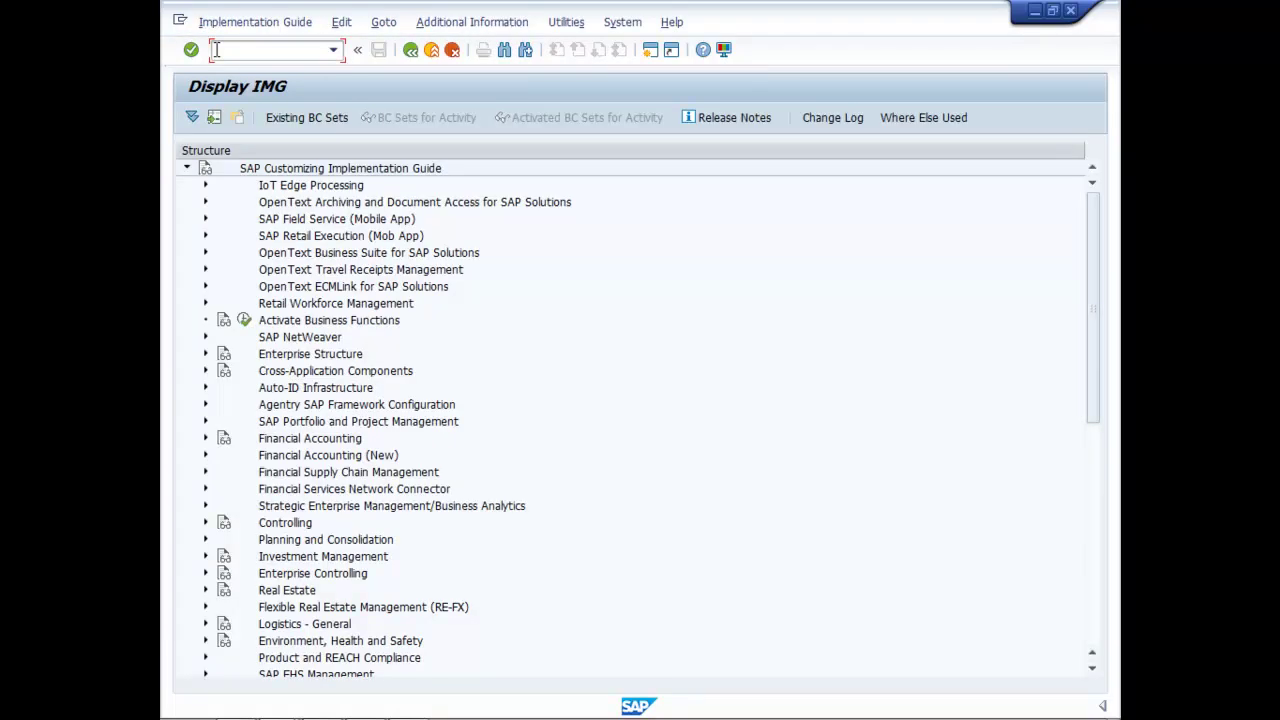
# Expand Financial Accounting (New) > Global Settings > Withholding Tax > Extended > Calculation > Withholding Tax Code.
pyautogui.click(206, 456)
pyautogui.scroll(-2, 561, 500)
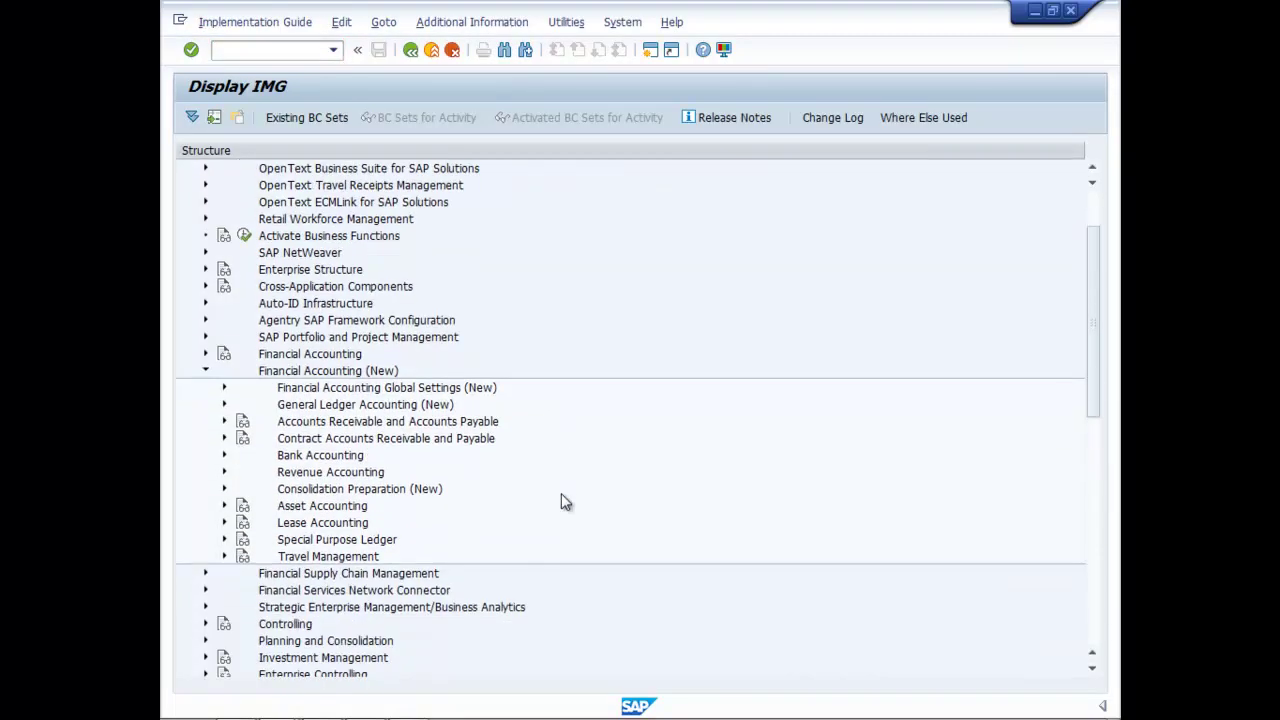
pyautogui.click(224, 388)
pyautogui.scroll(-3, 573, 465)
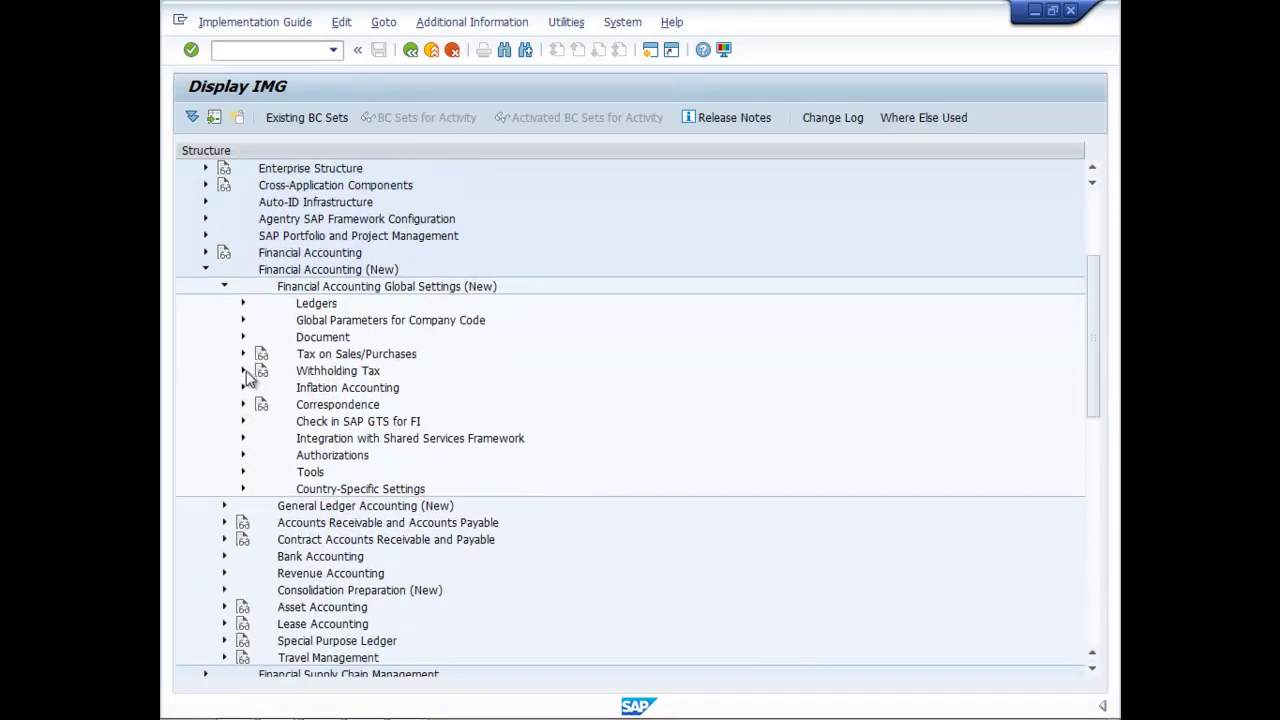
pyautogui.click(243, 371)
pyautogui.scroll(-1, 590, 477)
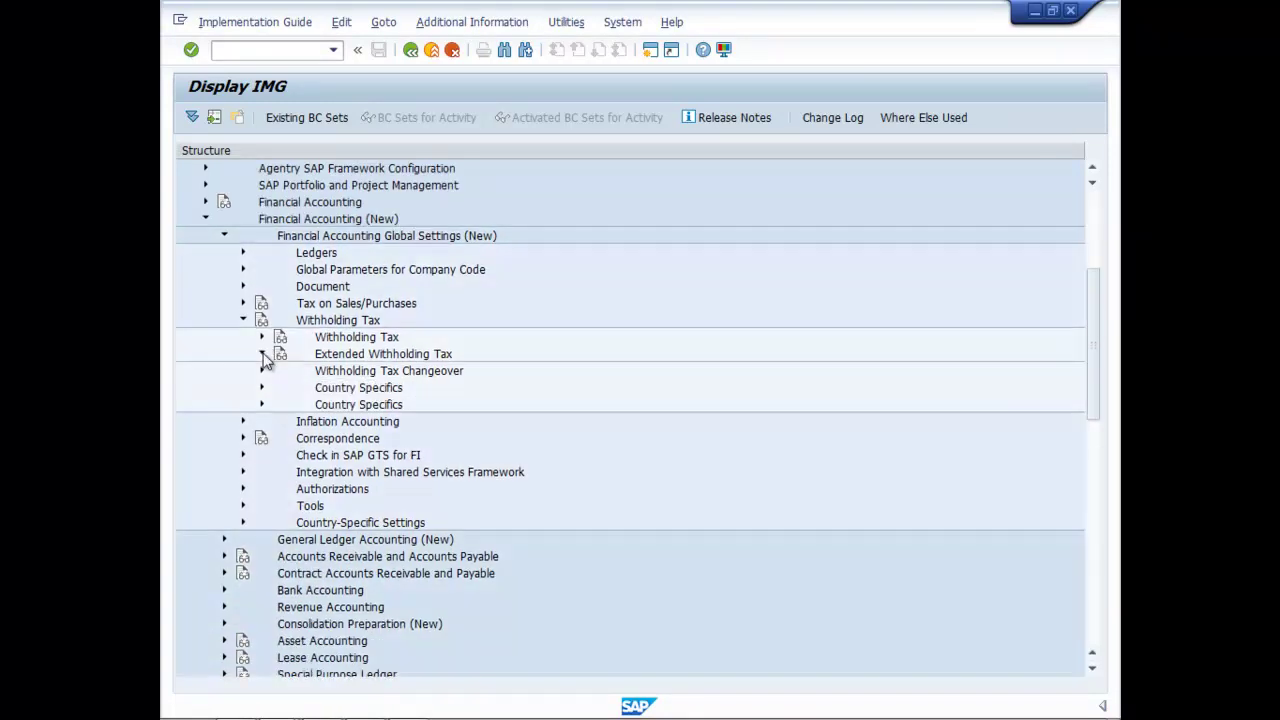
pyautogui.click(263, 355)
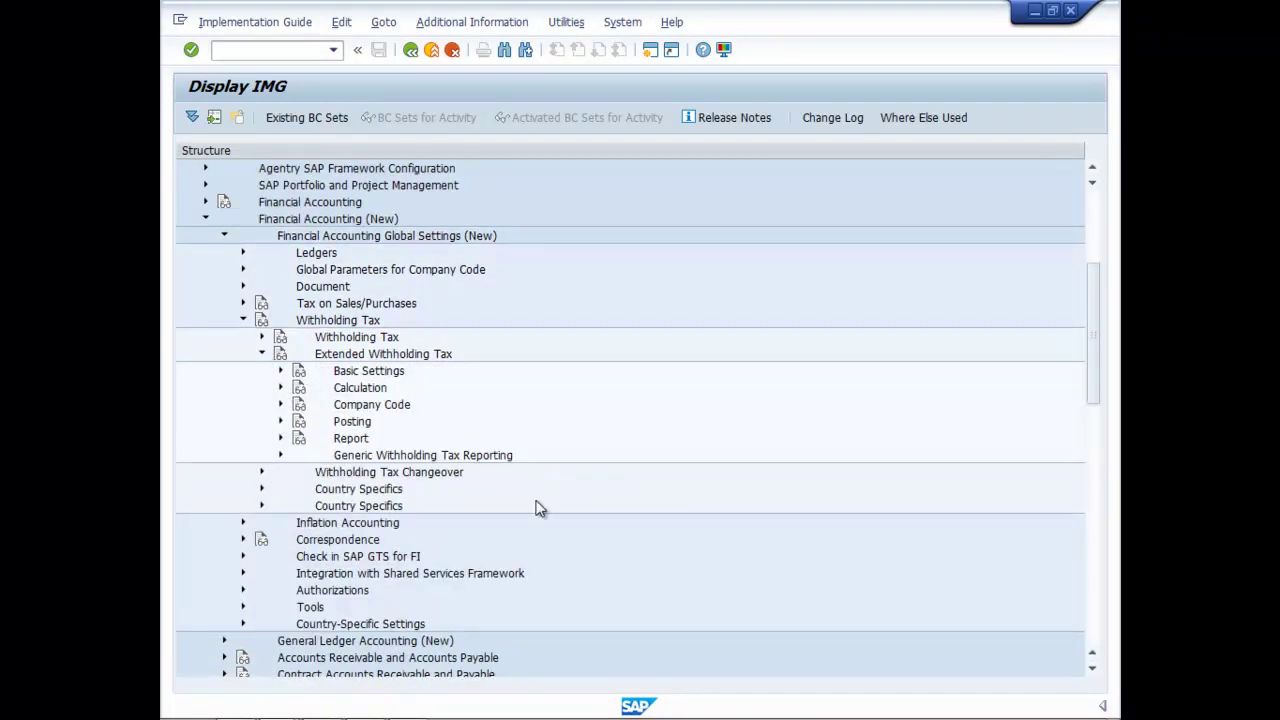
pyautogui.scroll(-1, 572, 510)
pyautogui.click(281, 338)
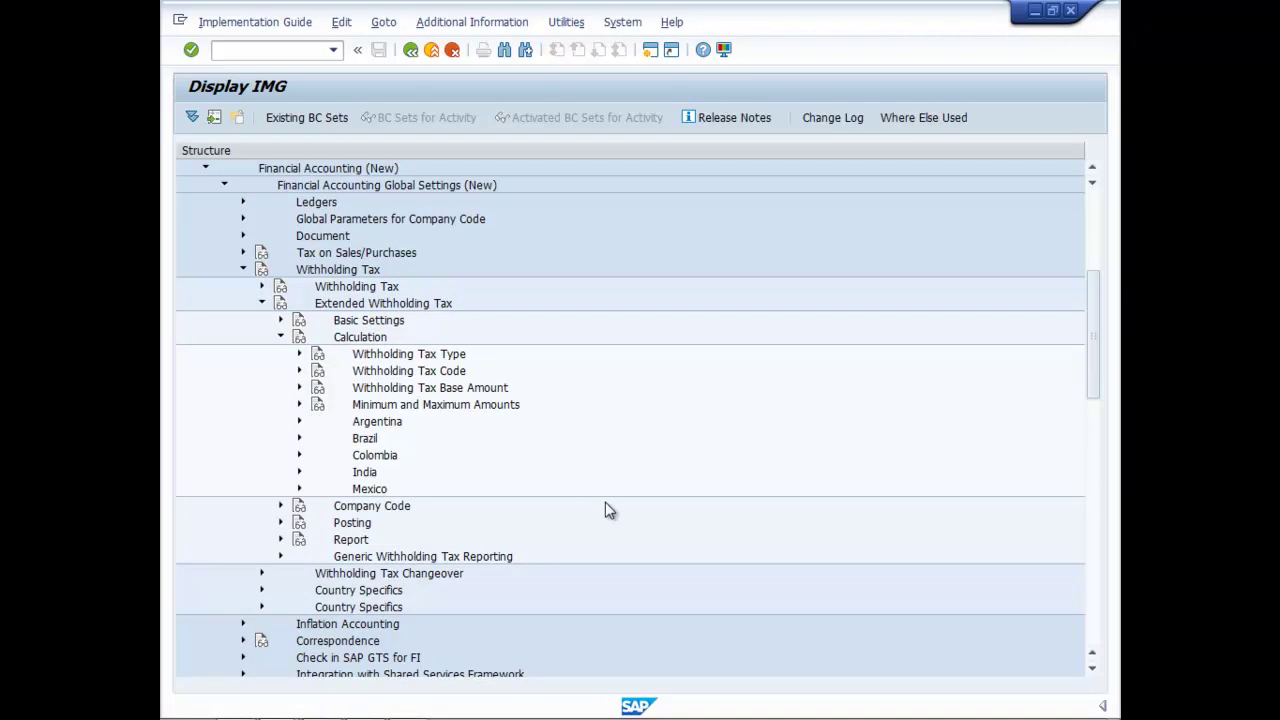
pyautogui.scroll(-1, 605, 510)
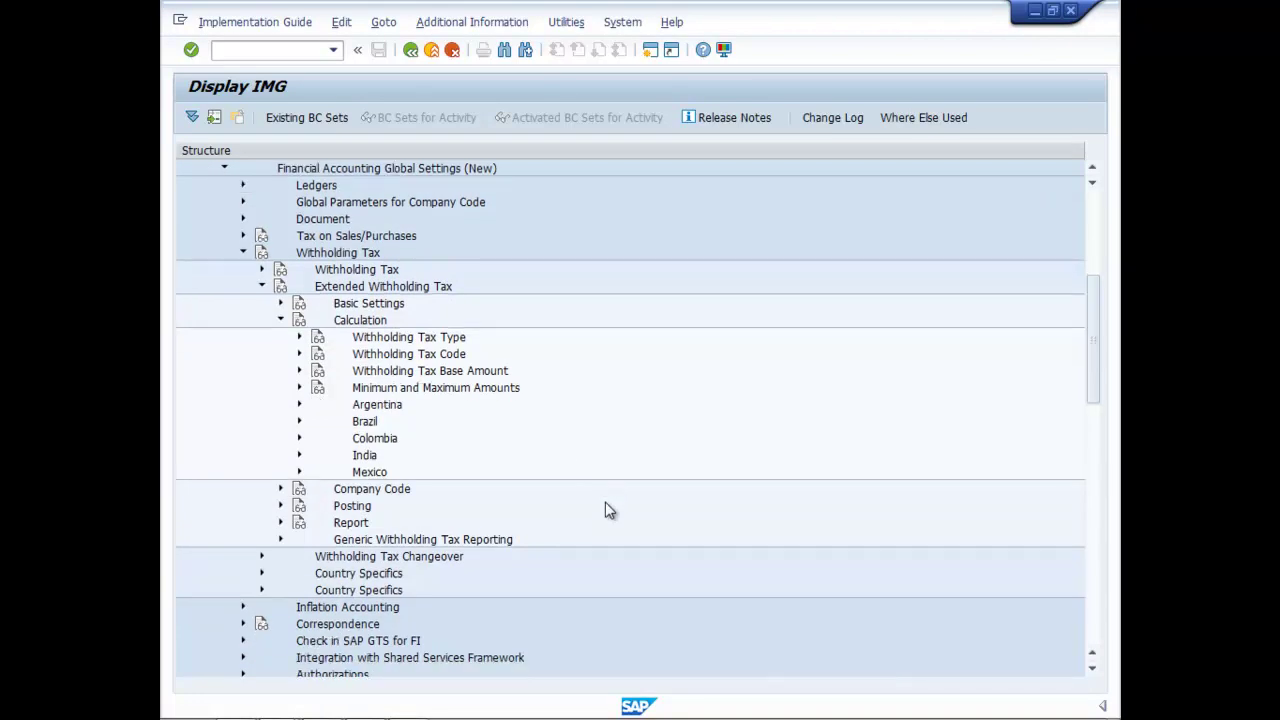
pyautogui.click(299, 354)
pyautogui.scroll(-1, 621, 500)
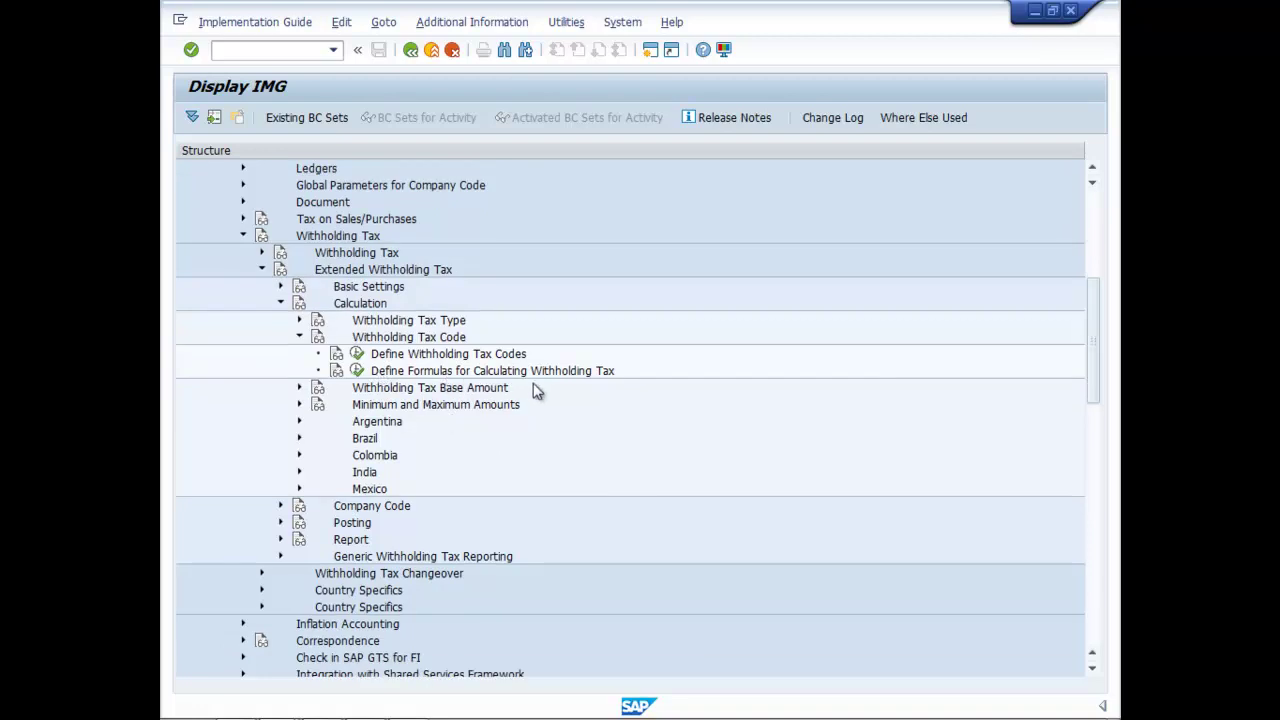
# Run Define Formulas for Calculating Withholding Tax for India and start new entries.
pyautogui.click(357, 371)
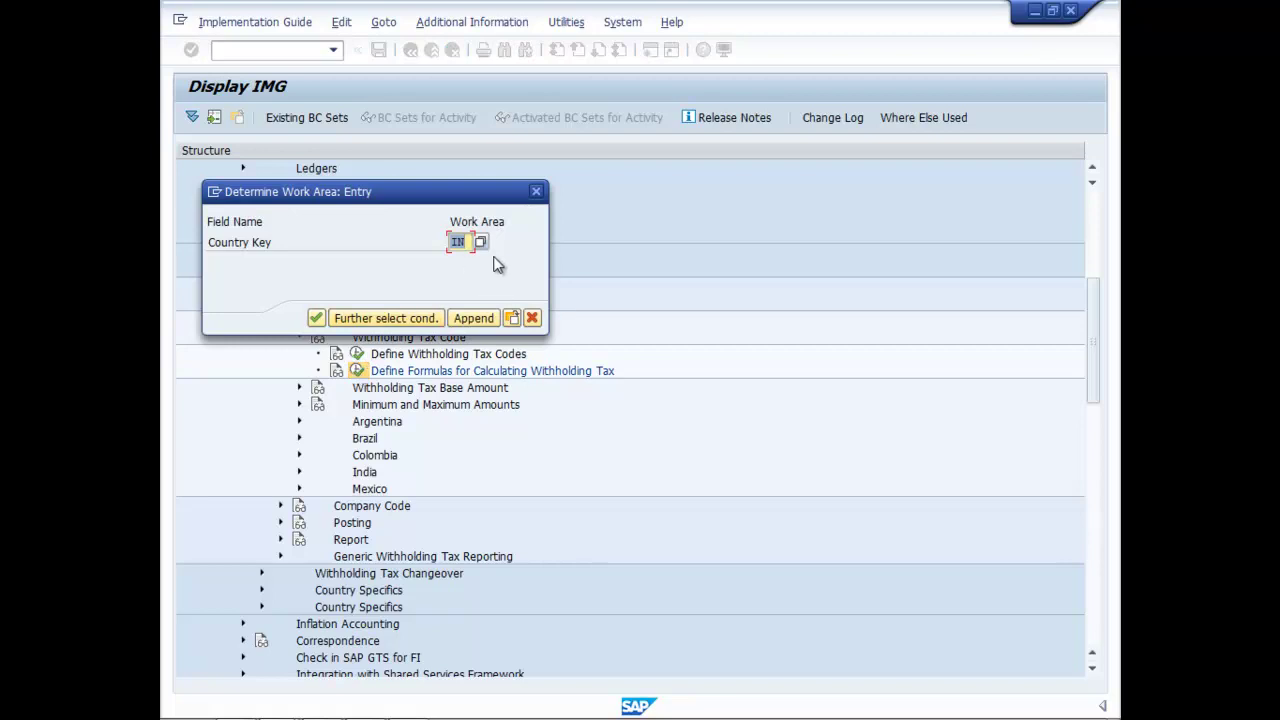
pyautogui.click(315, 319)
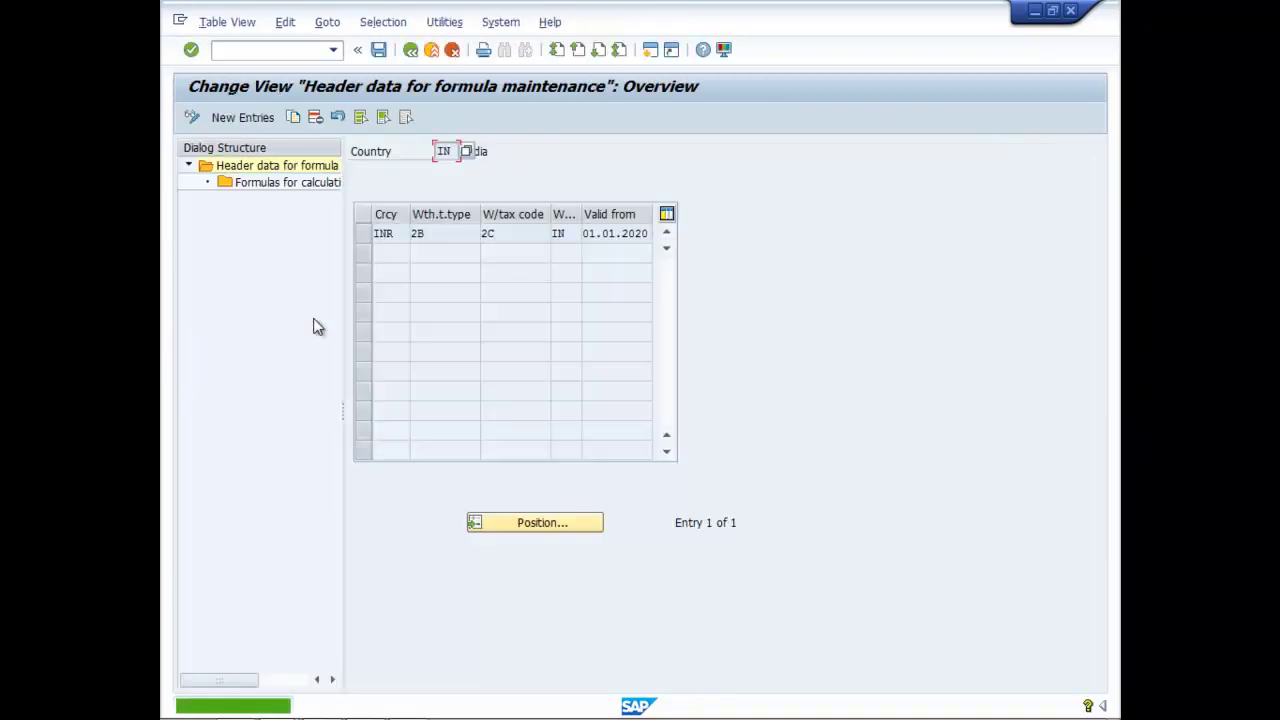
pyautogui.click(241, 117)
# Enter currency INR, withholding tax type G1 and tax code X1 in the first row.
pyautogui.write('IN')
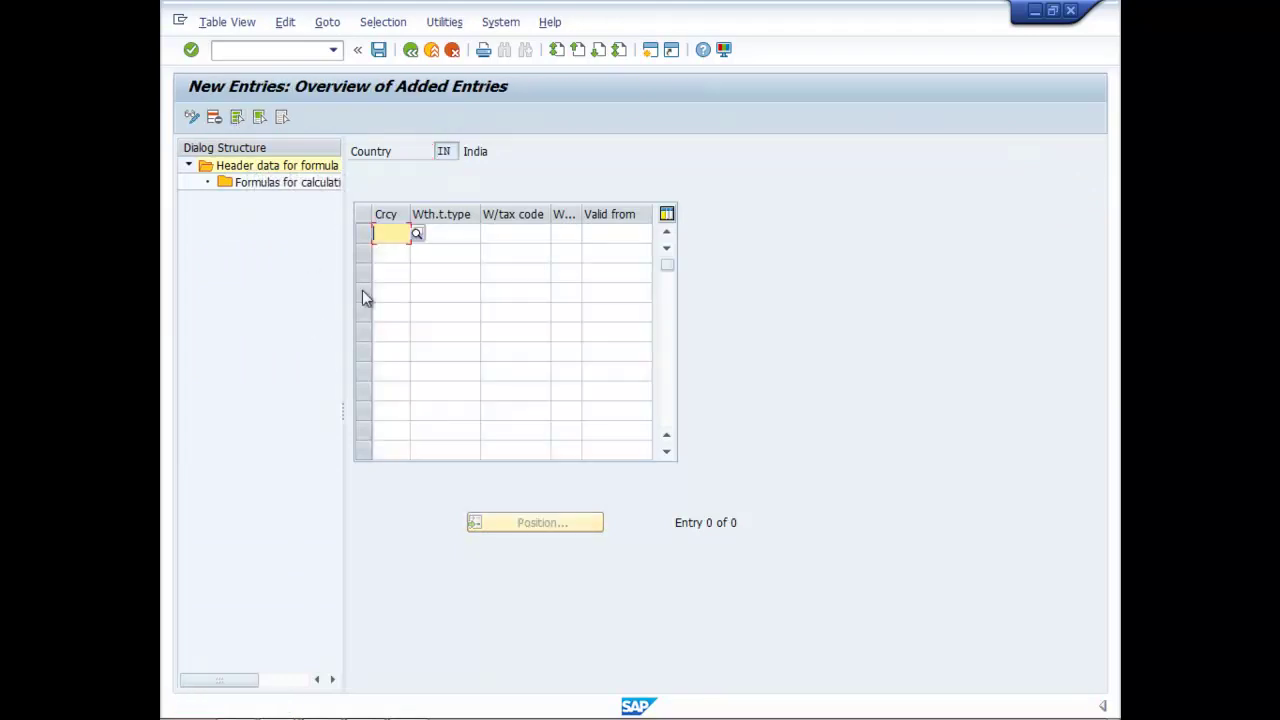
pyautogui.write('R')
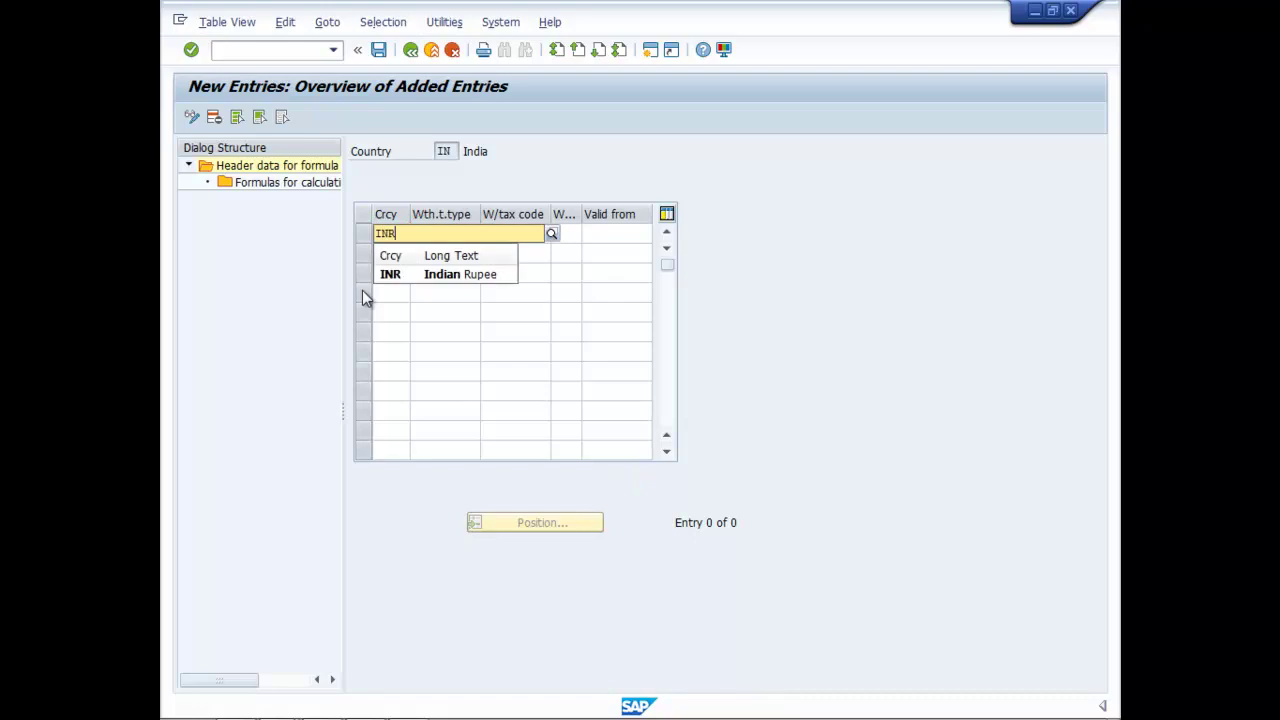
pyautogui.click(452, 278)
pyautogui.click(455, 235)
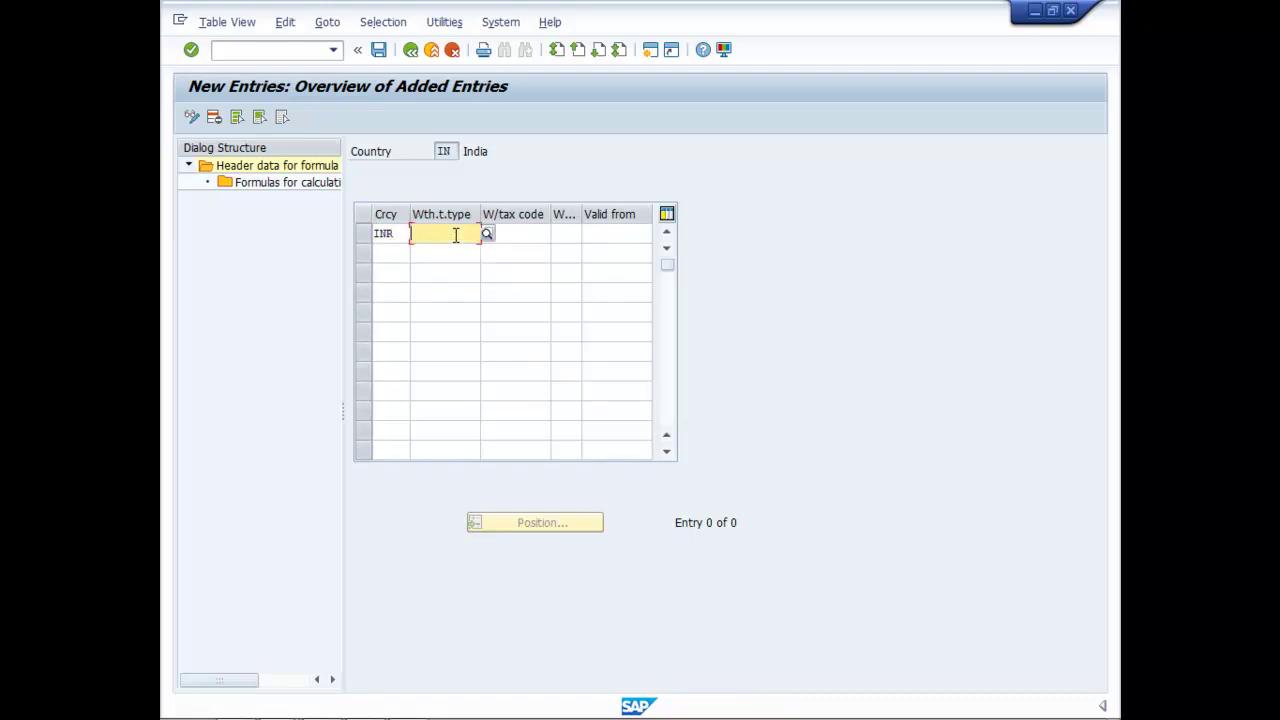
pyautogui.write('G1')
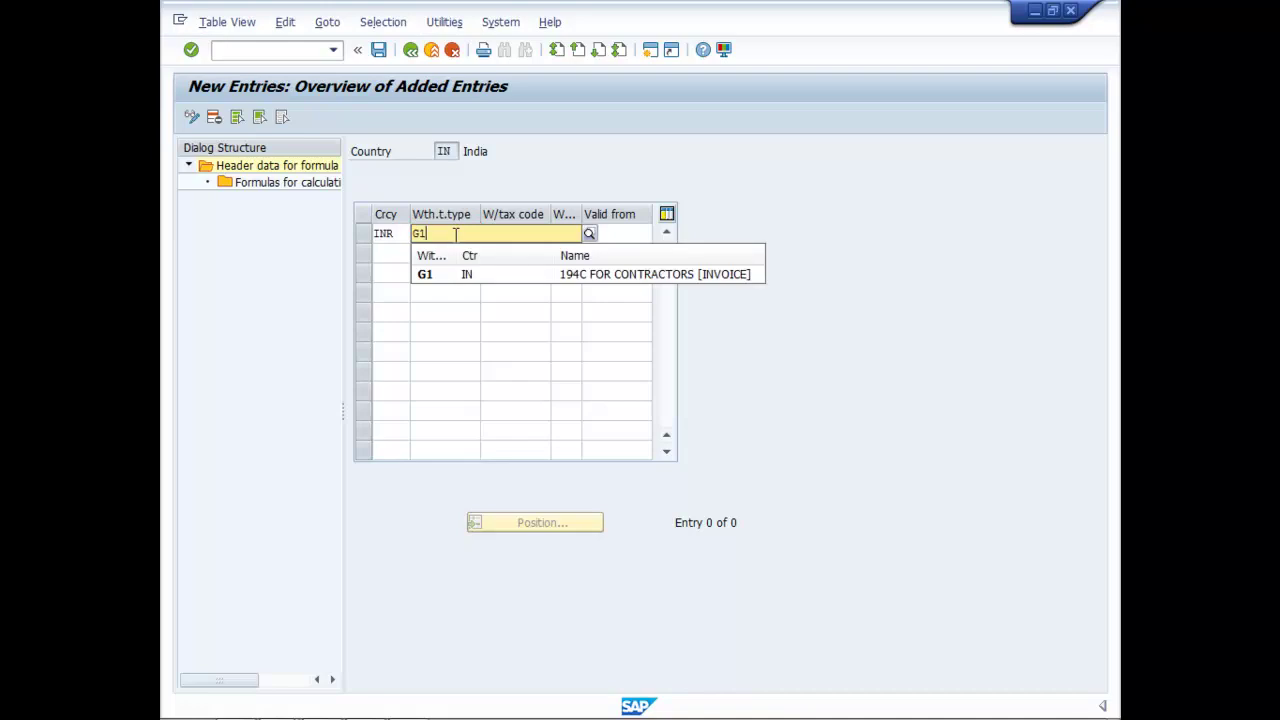
pyautogui.click(528, 276)
pyautogui.click(510, 234)
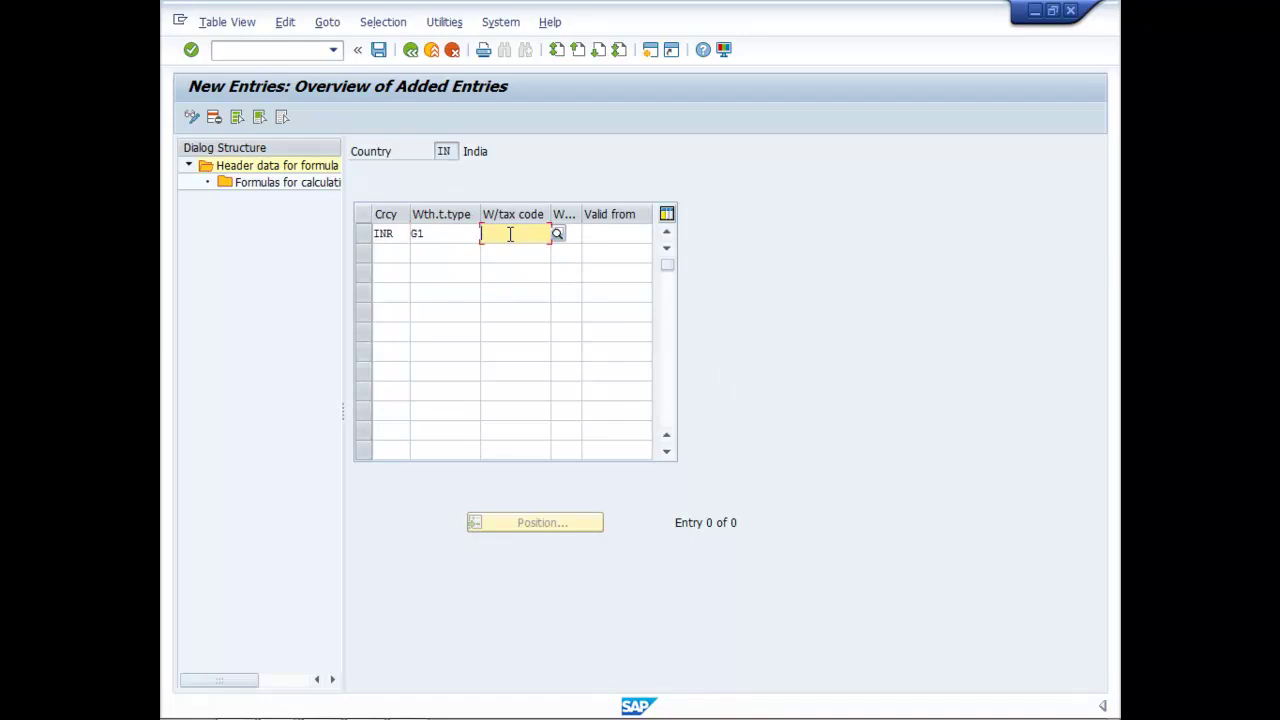
pyautogui.write('X1')
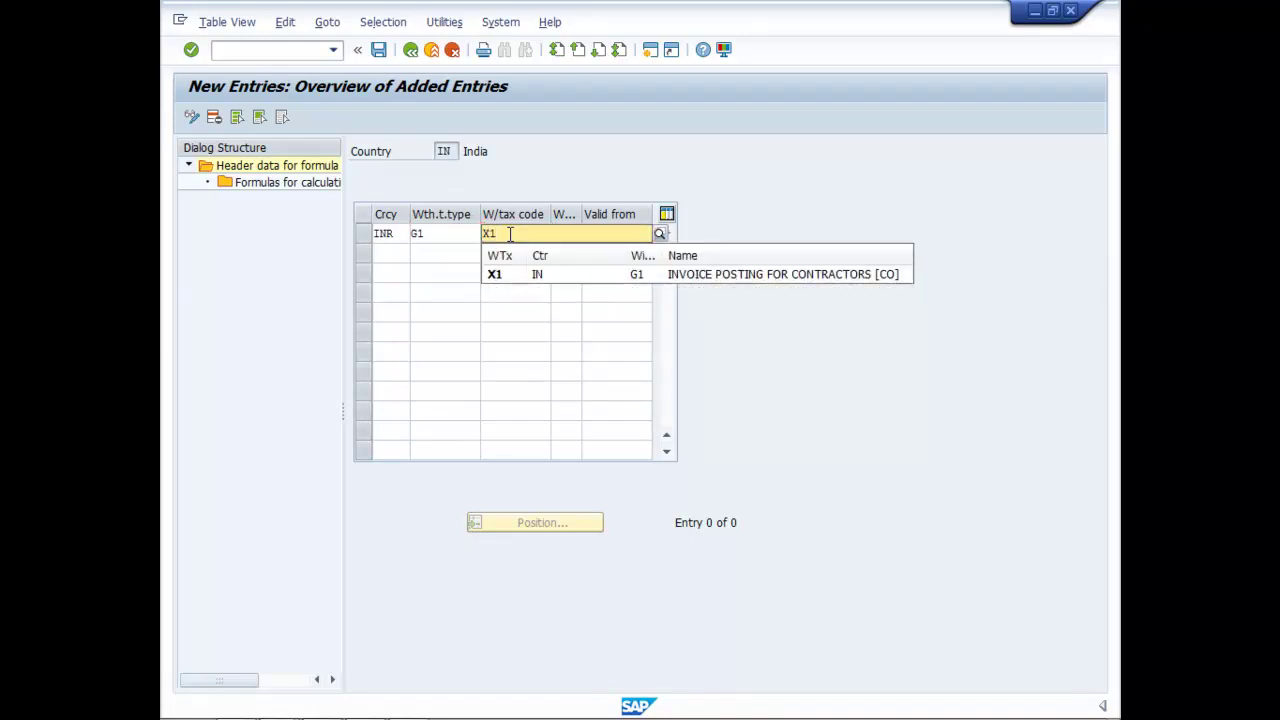
pyautogui.click(572, 275)
# Set the first row's country to IN and valid-from date to 01.04.2020.
pyautogui.click(572, 234)
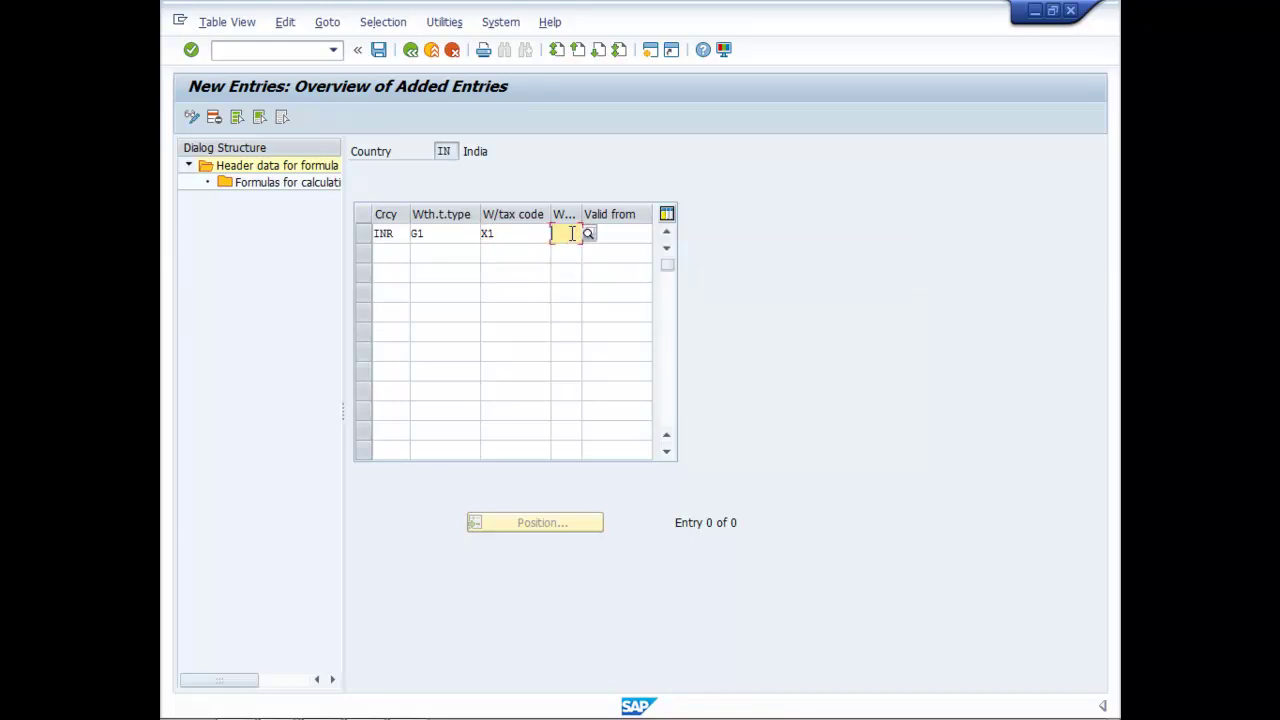
pyautogui.write('IN')
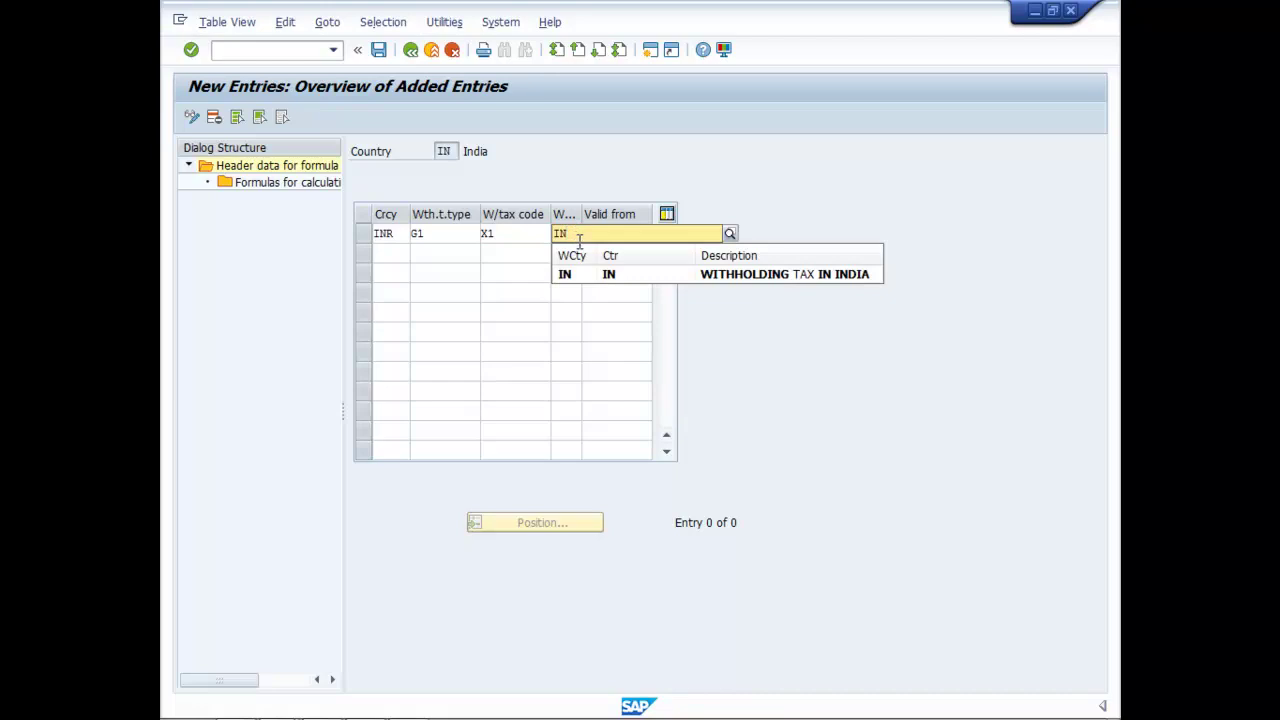
pyautogui.click(630, 278)
pyautogui.click(613, 235)
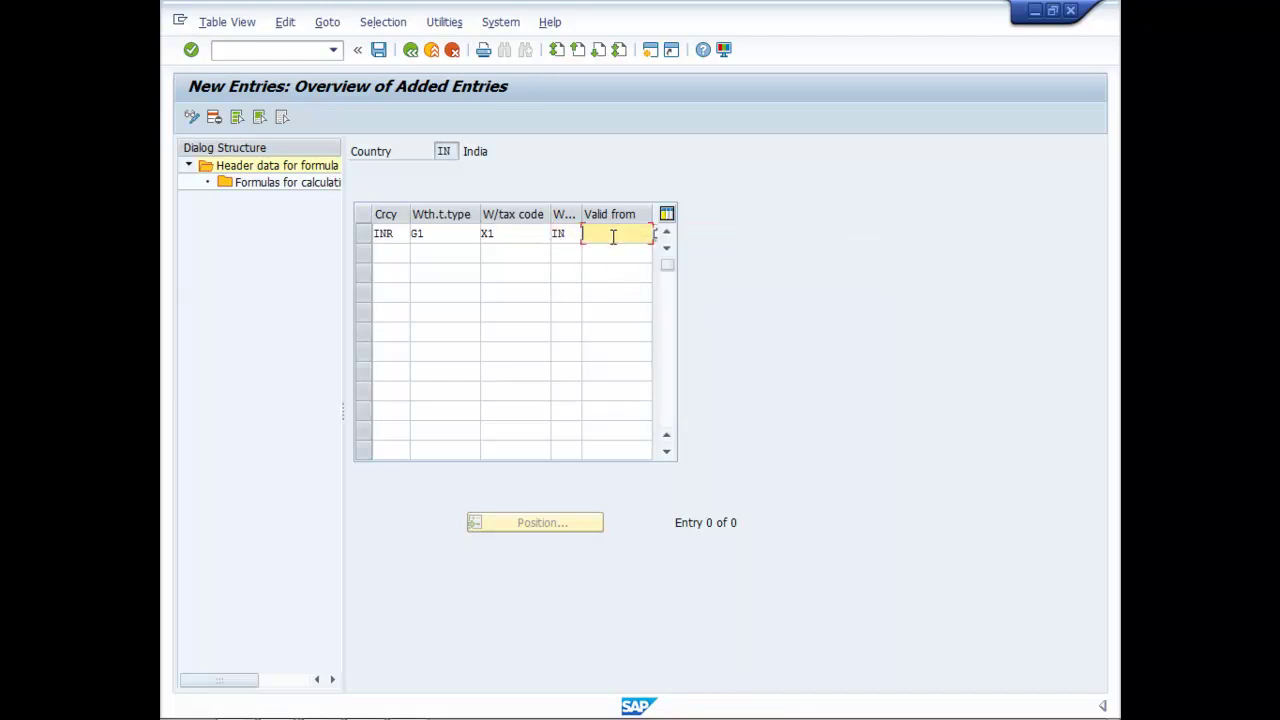
pyautogui.write('01.04.2020')
pyautogui.click(387, 251)
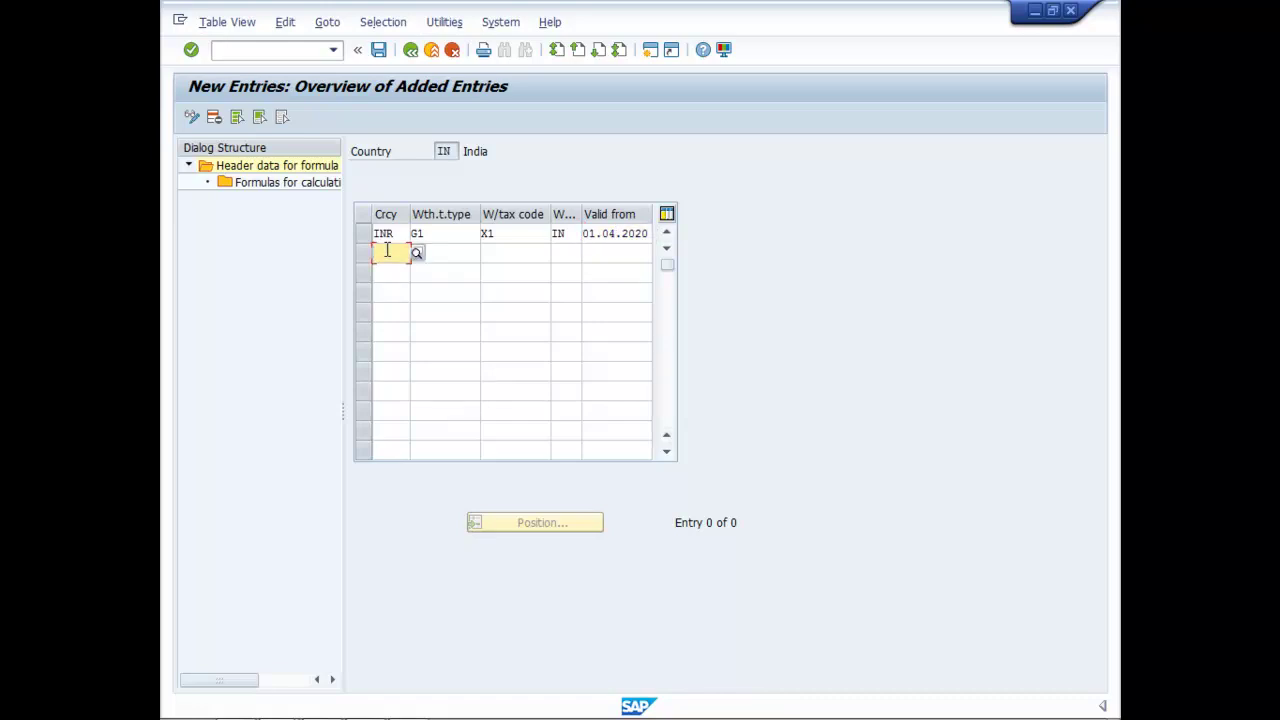
# Enter currency INR, tax type 1G and tax code 1X in the second row.
pyautogui.write('INR')
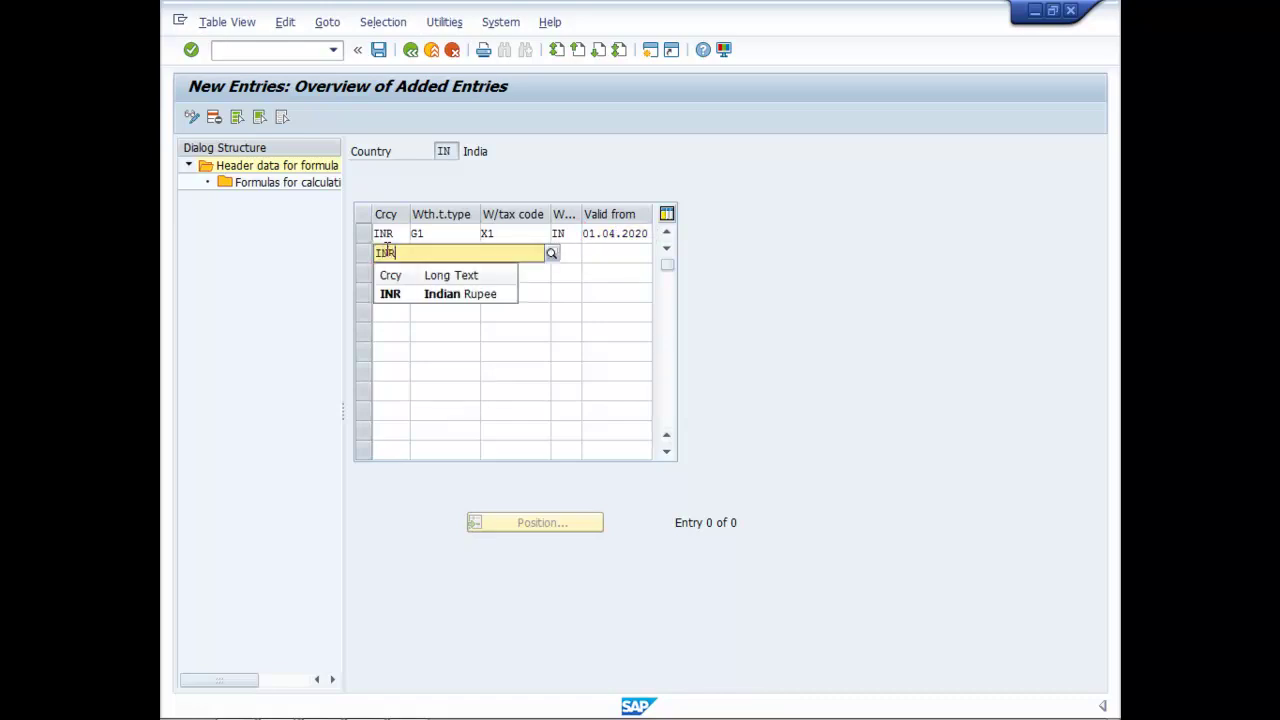
pyautogui.click(411, 289)
pyautogui.click(431, 252)
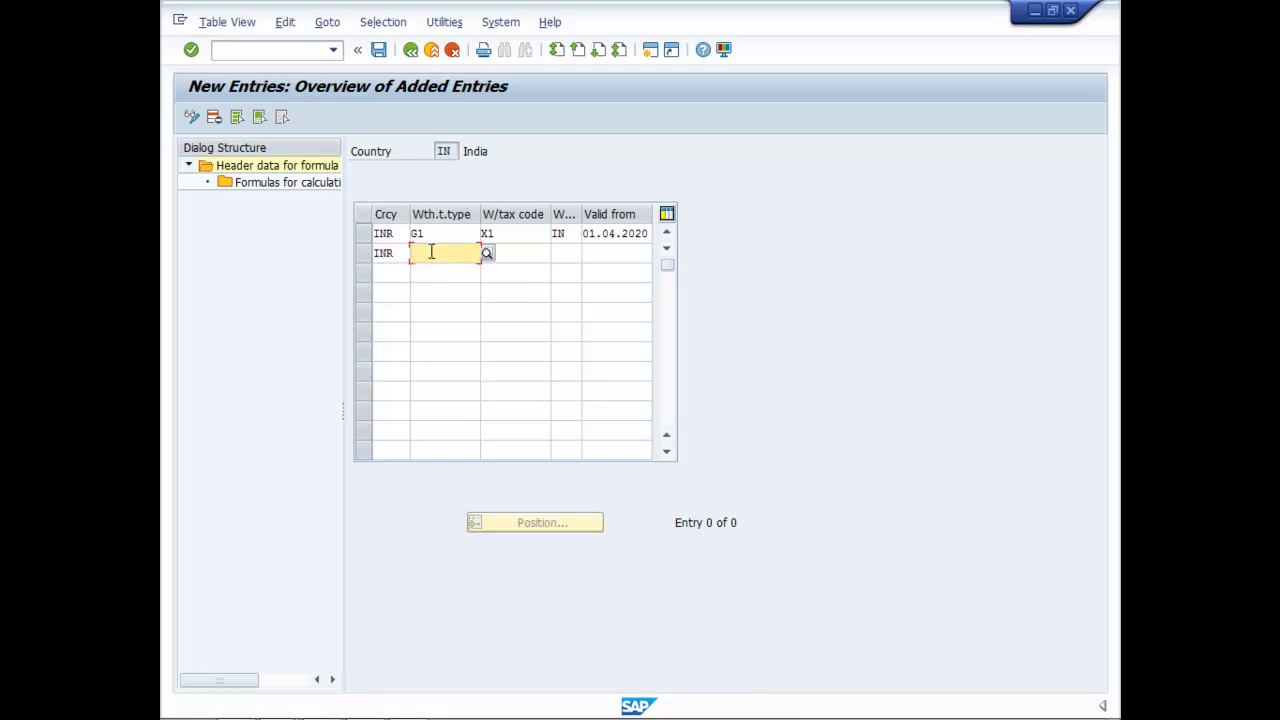
pyautogui.write('1G')
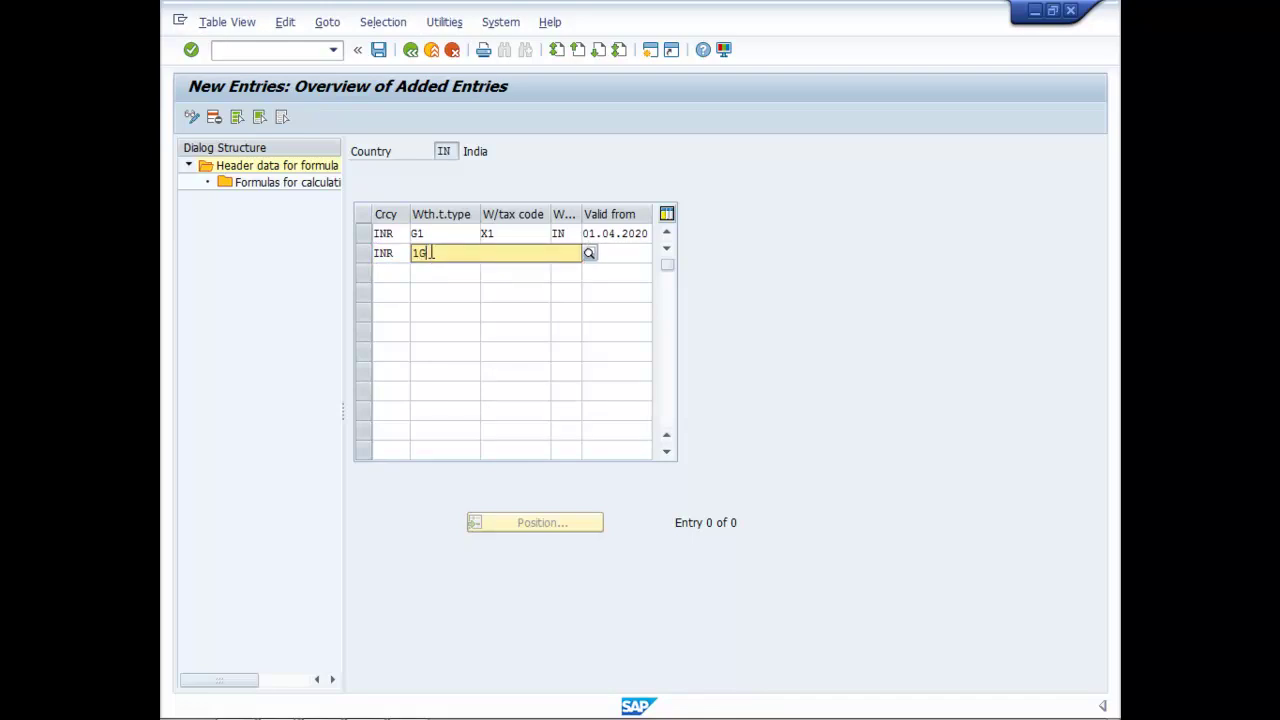
pyautogui.click(498, 289)
pyautogui.click(505, 255)
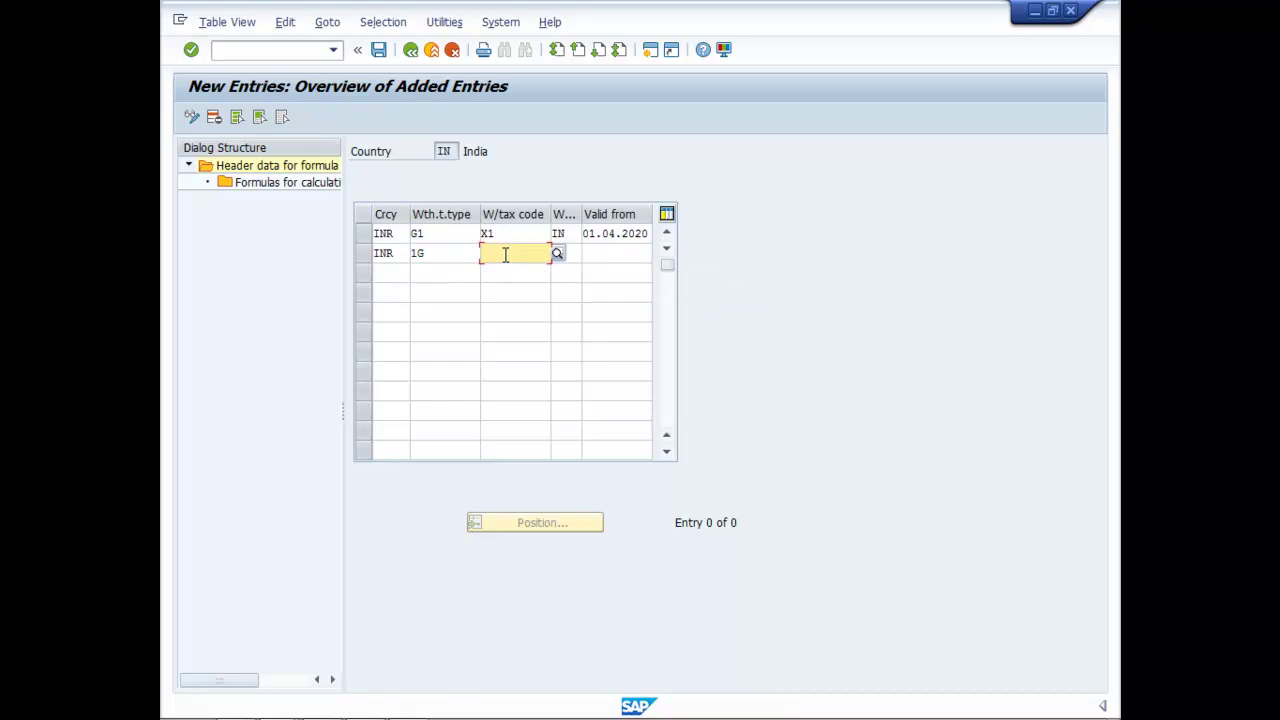
pyautogui.write('1X')
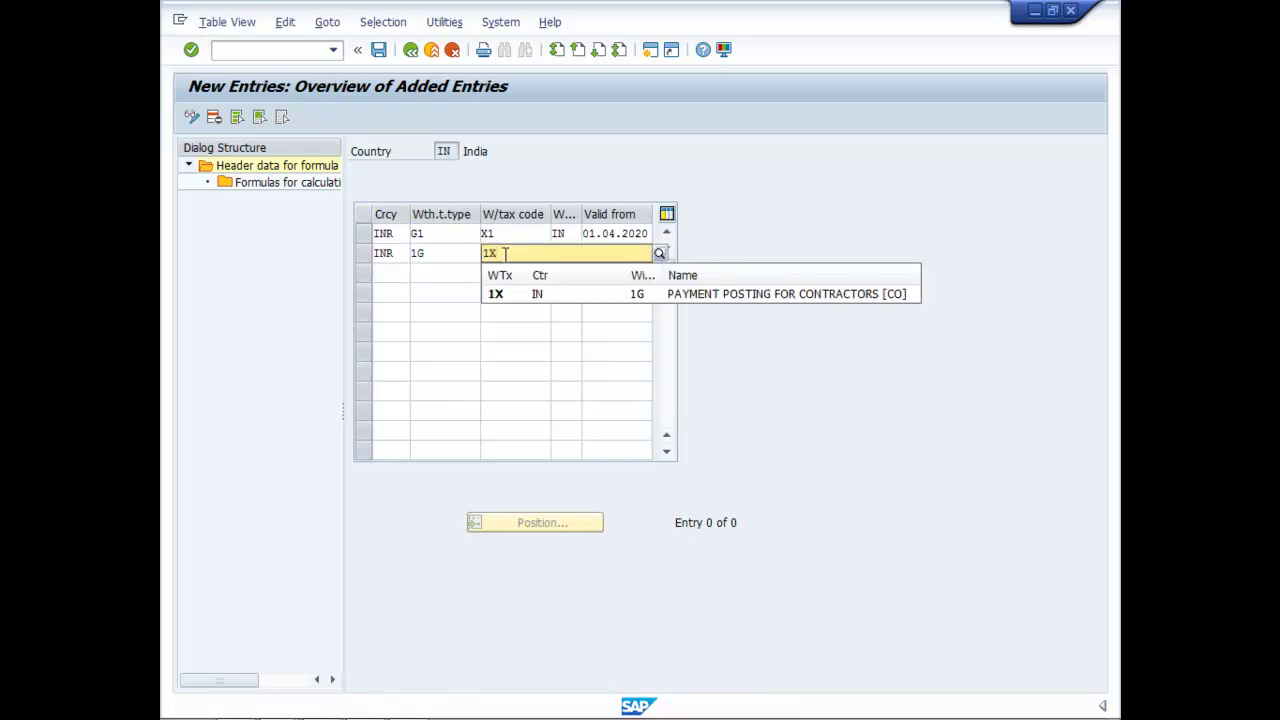
pyautogui.click(561, 290)
# Set the second row's country to IN and valid-from date to 01.04.2020.
pyautogui.click(574, 254)
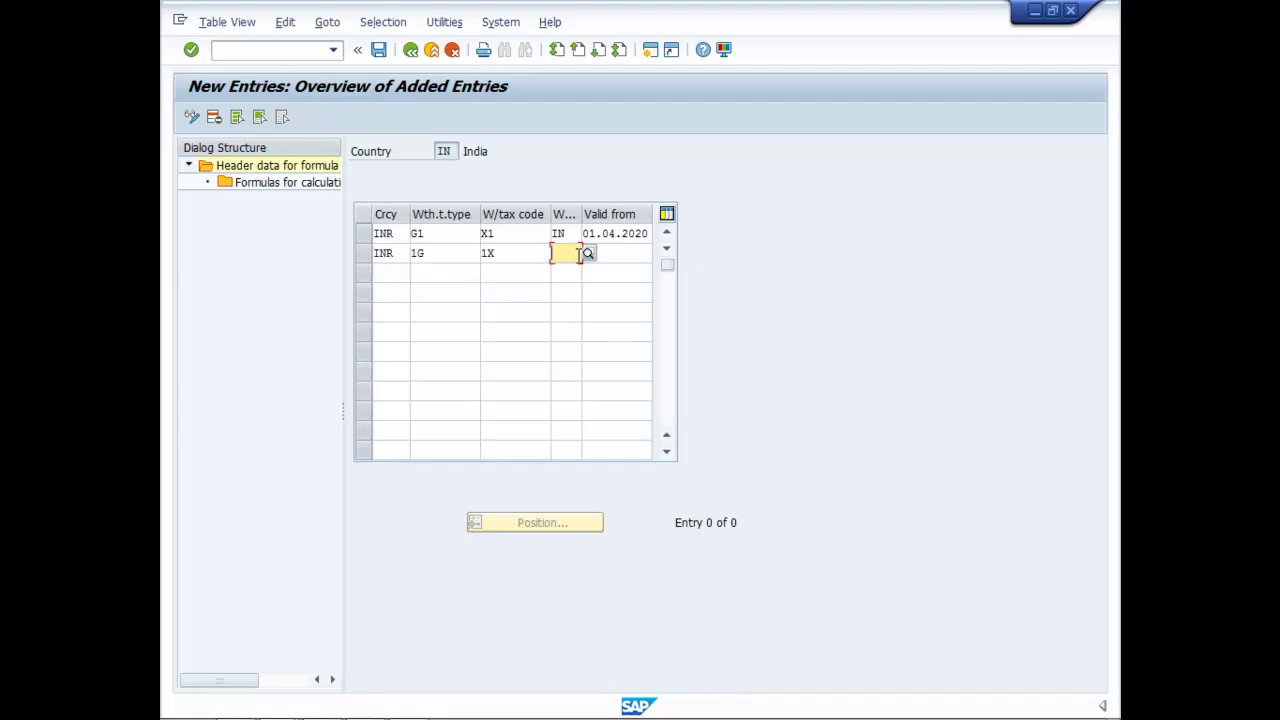
pyautogui.write('IN')
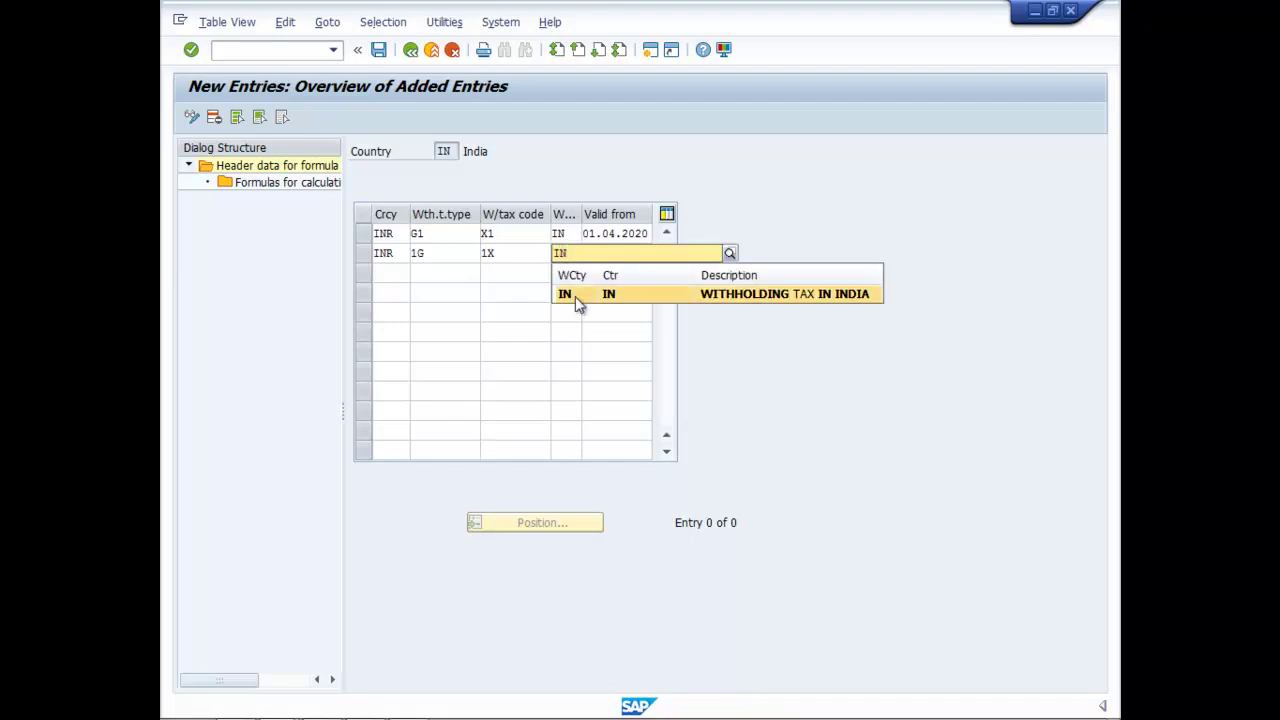
pyautogui.click(577, 294)
pyautogui.click(610, 255)
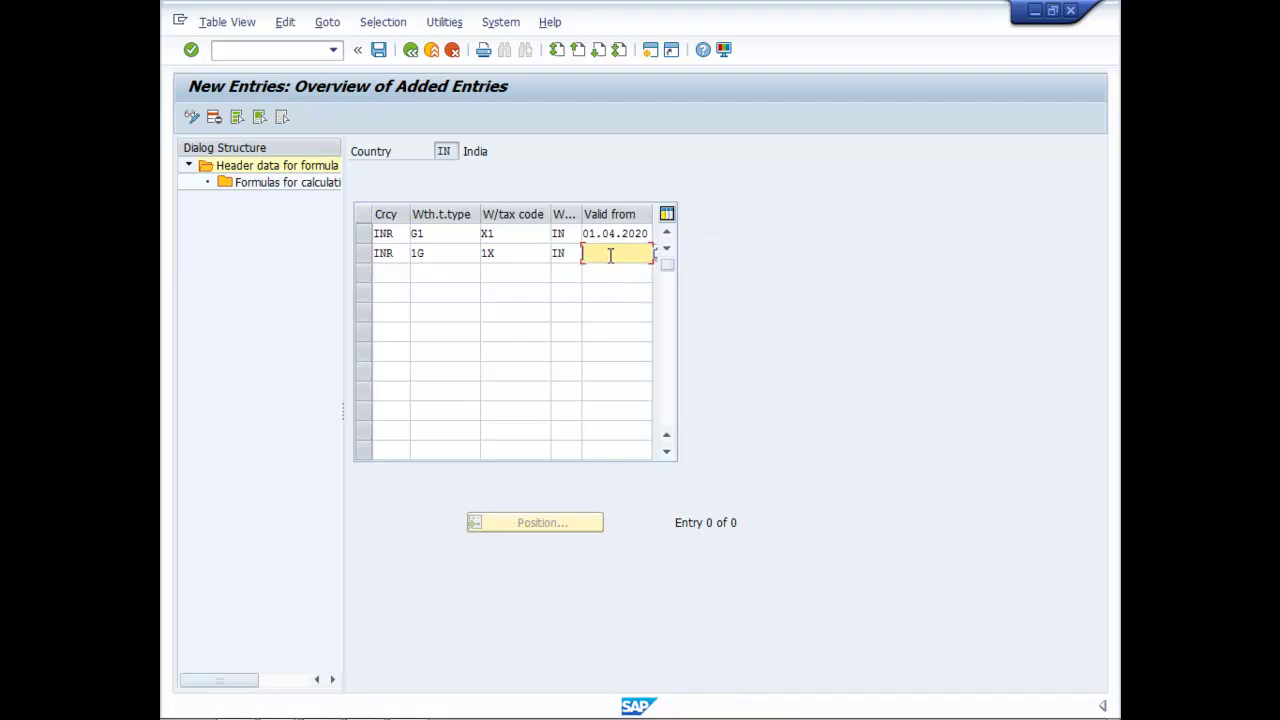
pyautogui.write('01.04.2020')
# Enter currency INR, tax type G1 and tax code X2 in the third row.
pyautogui.click(390, 271)
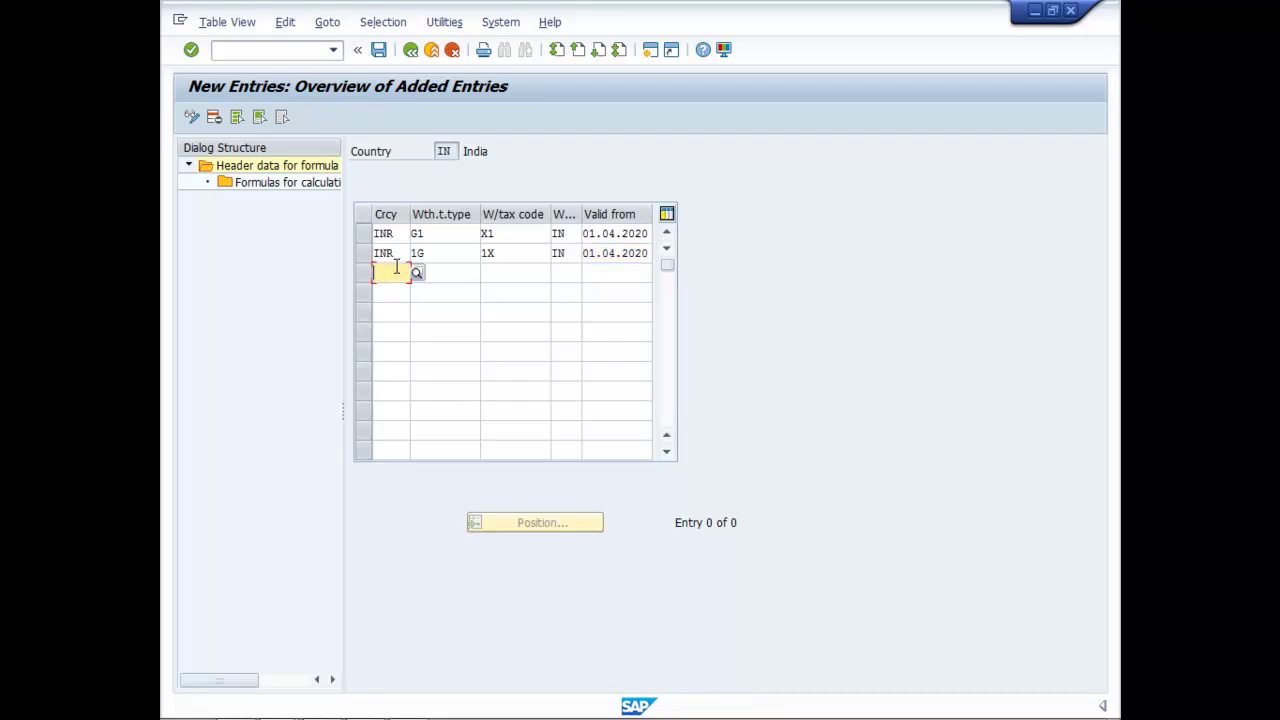
pyautogui.write('INR')
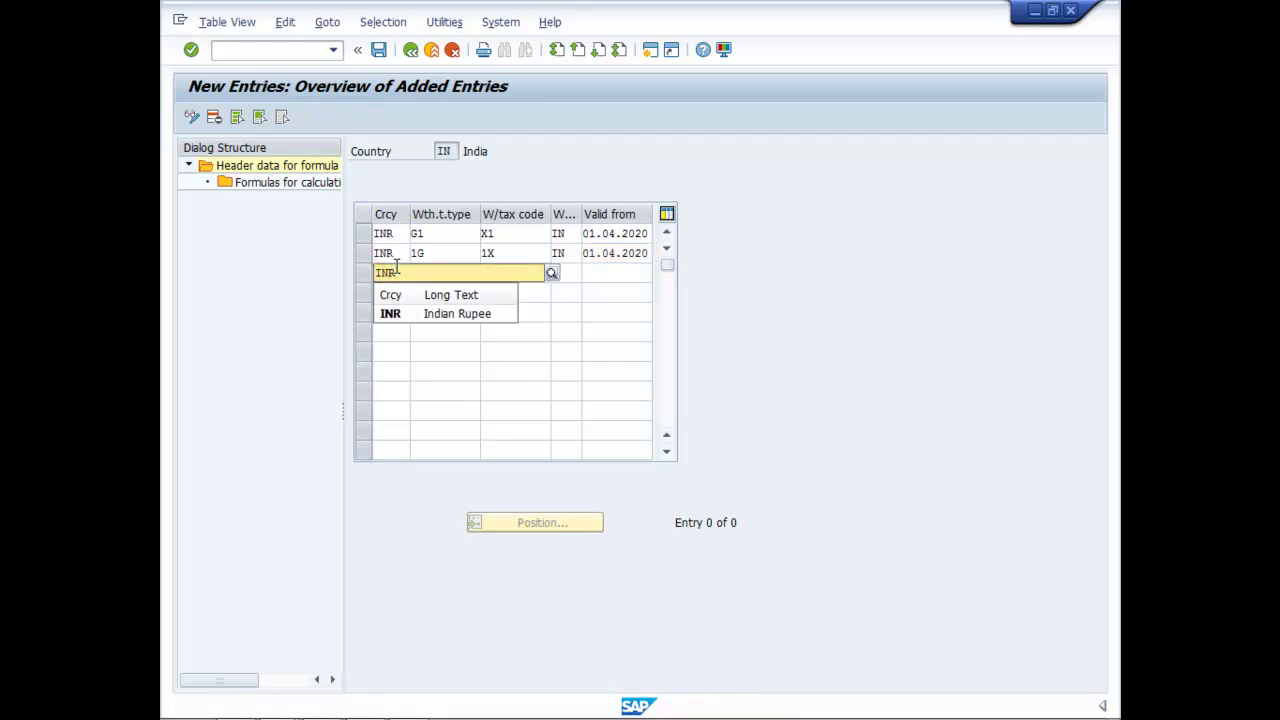
pyautogui.click(421, 318)
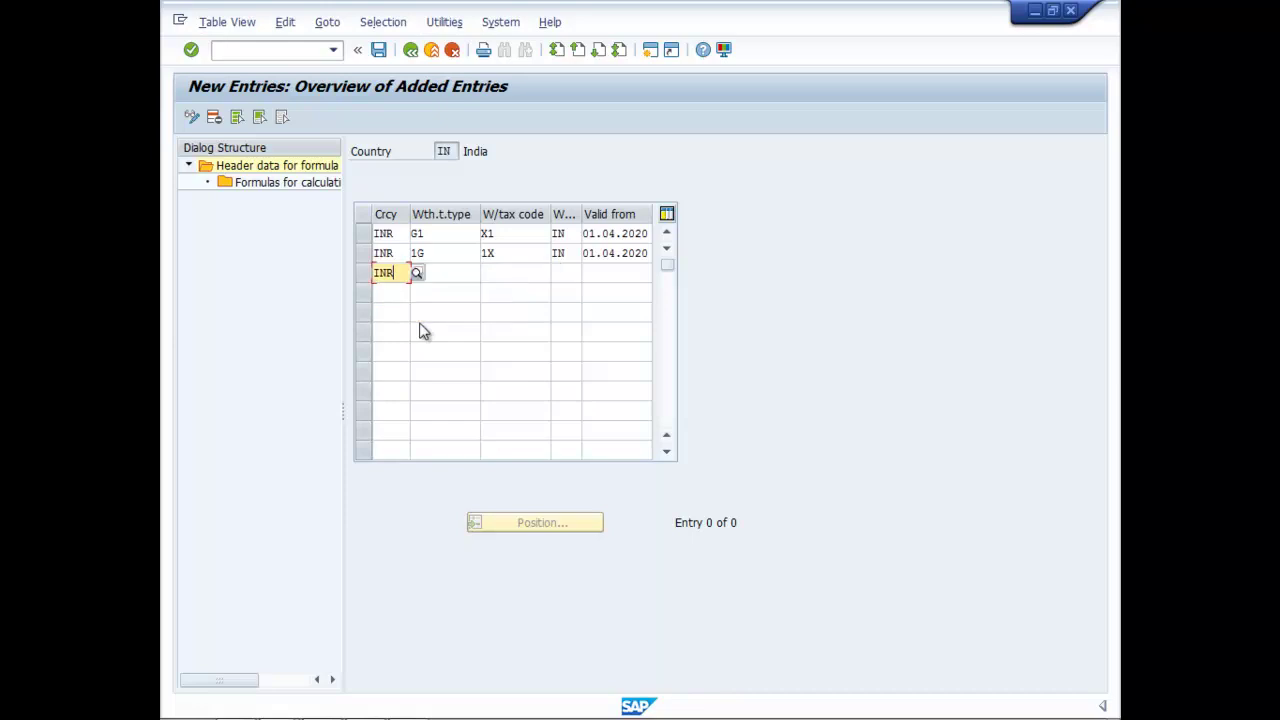
pyautogui.click(437, 275)
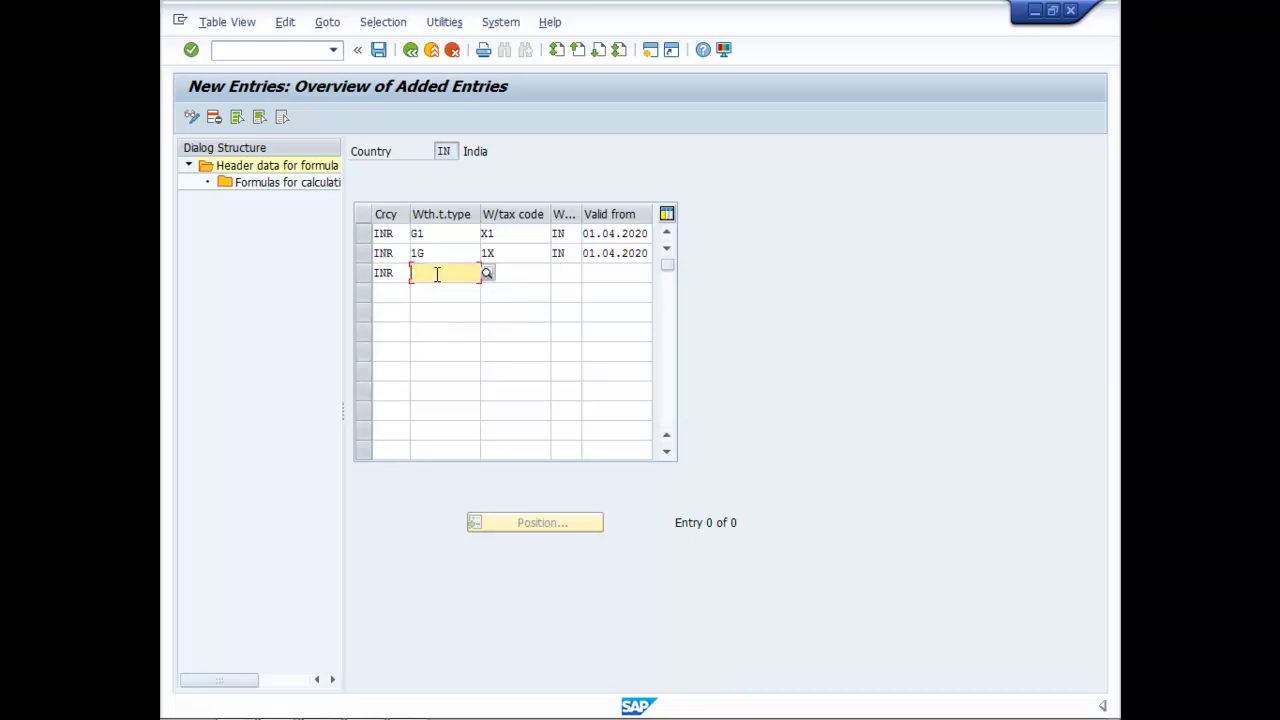
pyautogui.write('G1')
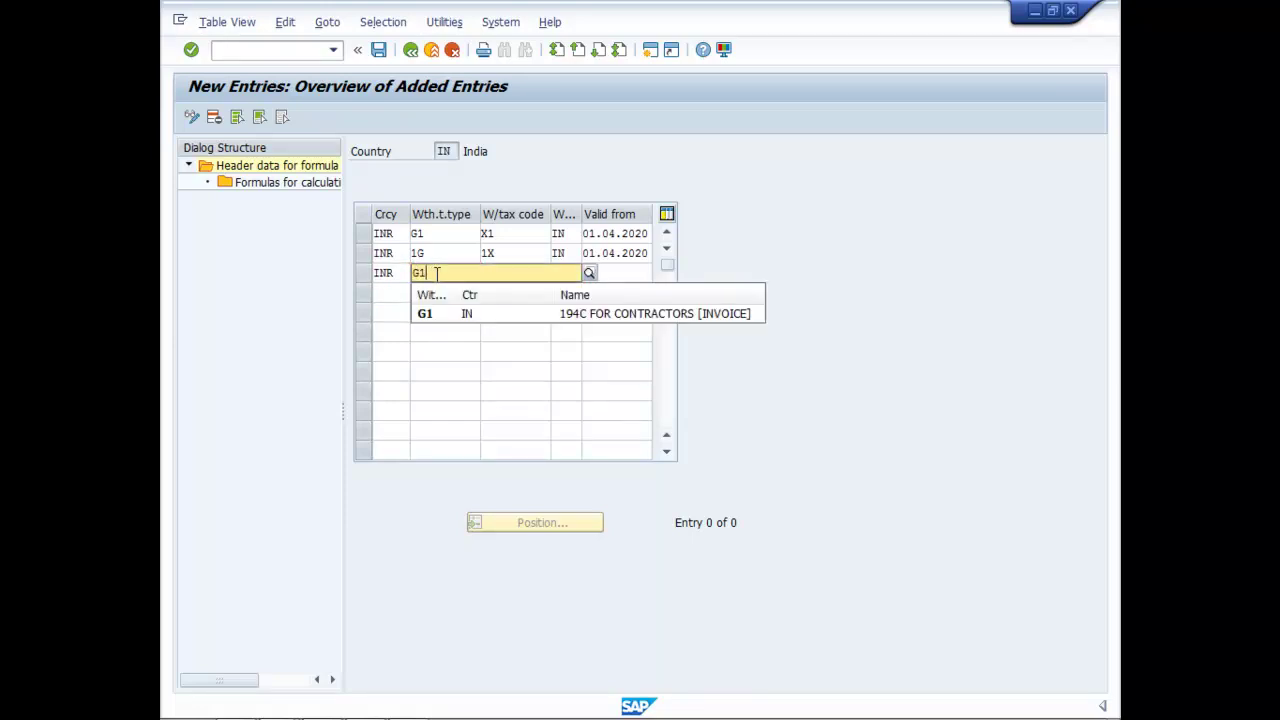
pyautogui.click(482, 314)
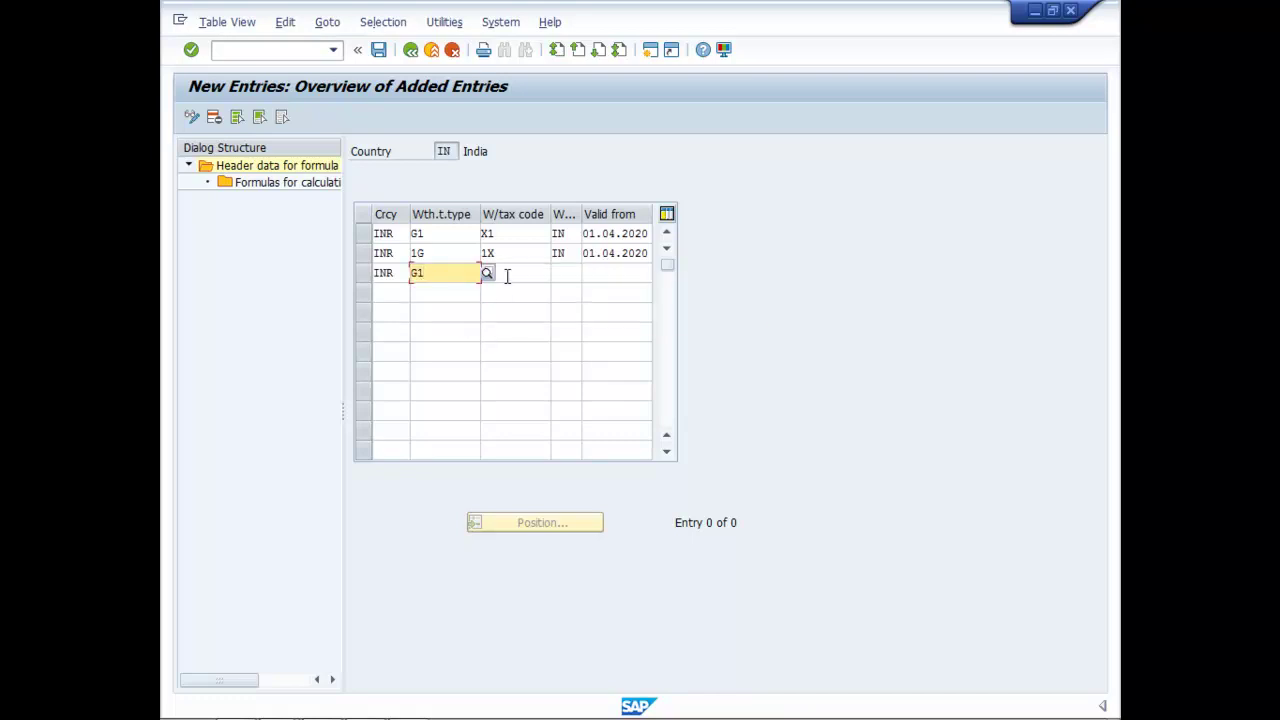
pyautogui.click(508, 276)
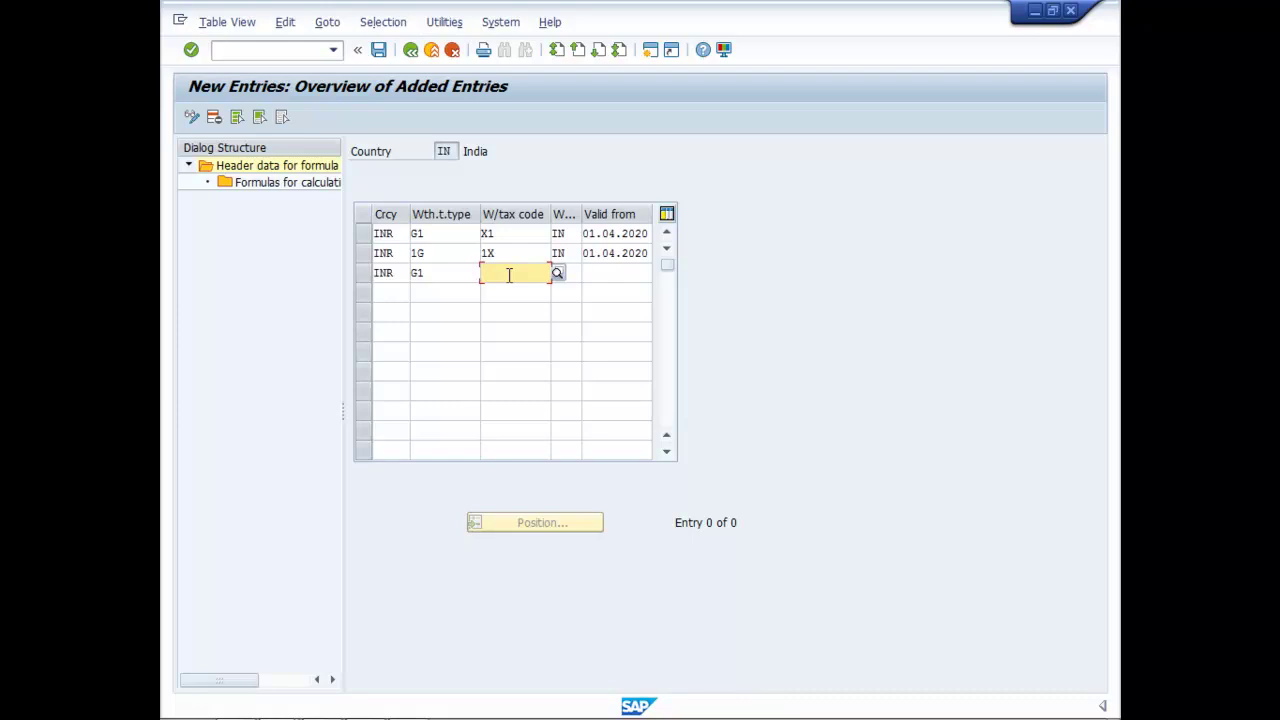
pyautogui.write('X2')
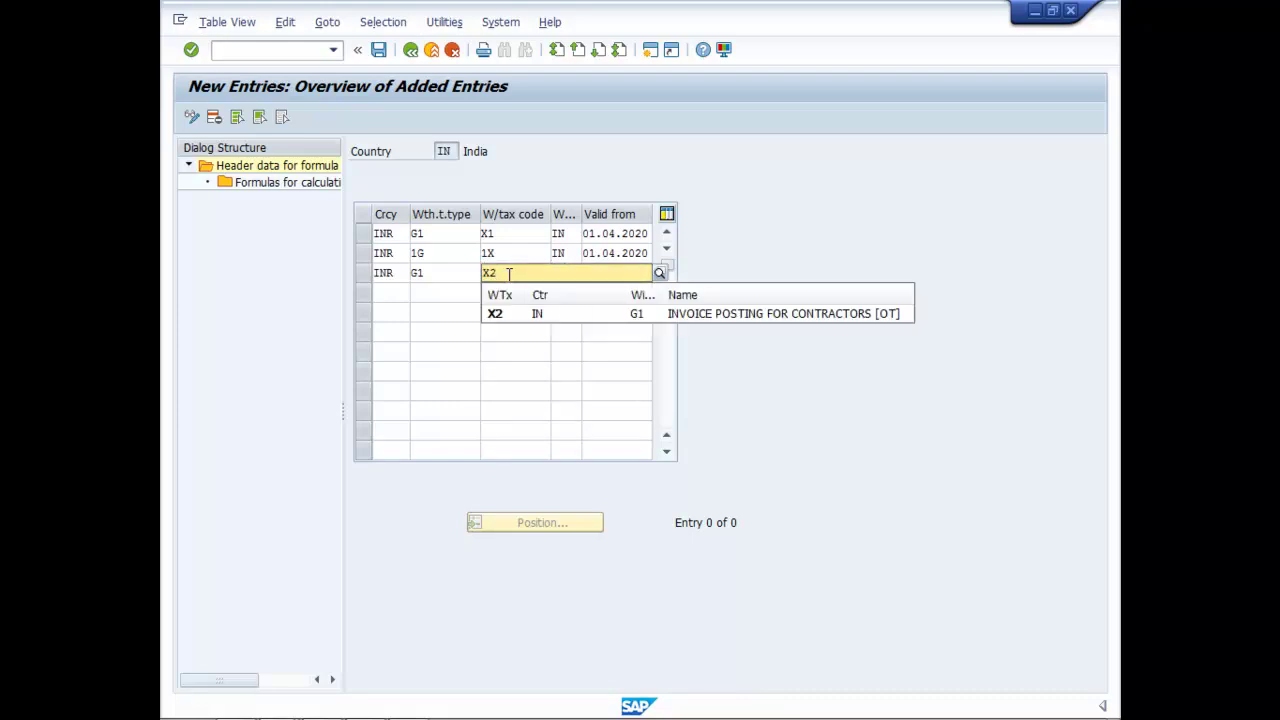
pyautogui.click(540, 314)
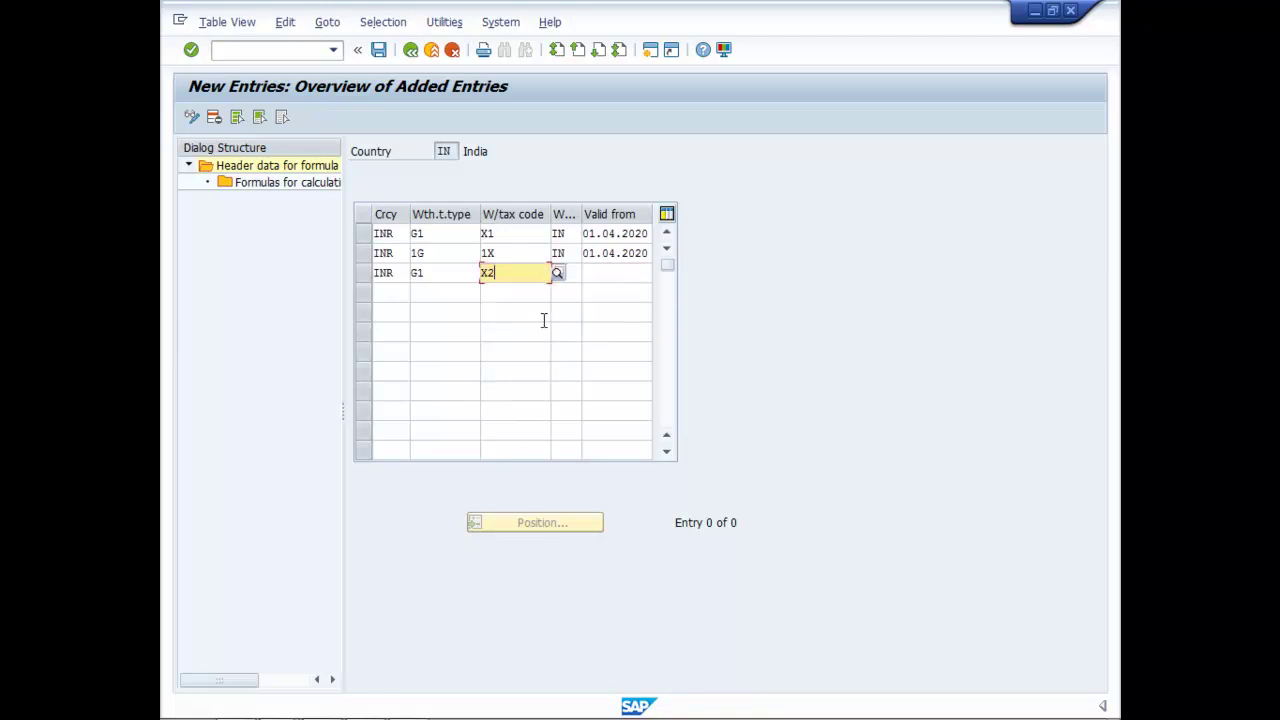
# Set the third row's country to IN and valid-from date to 01.04.2020.
pyautogui.click(570, 273)
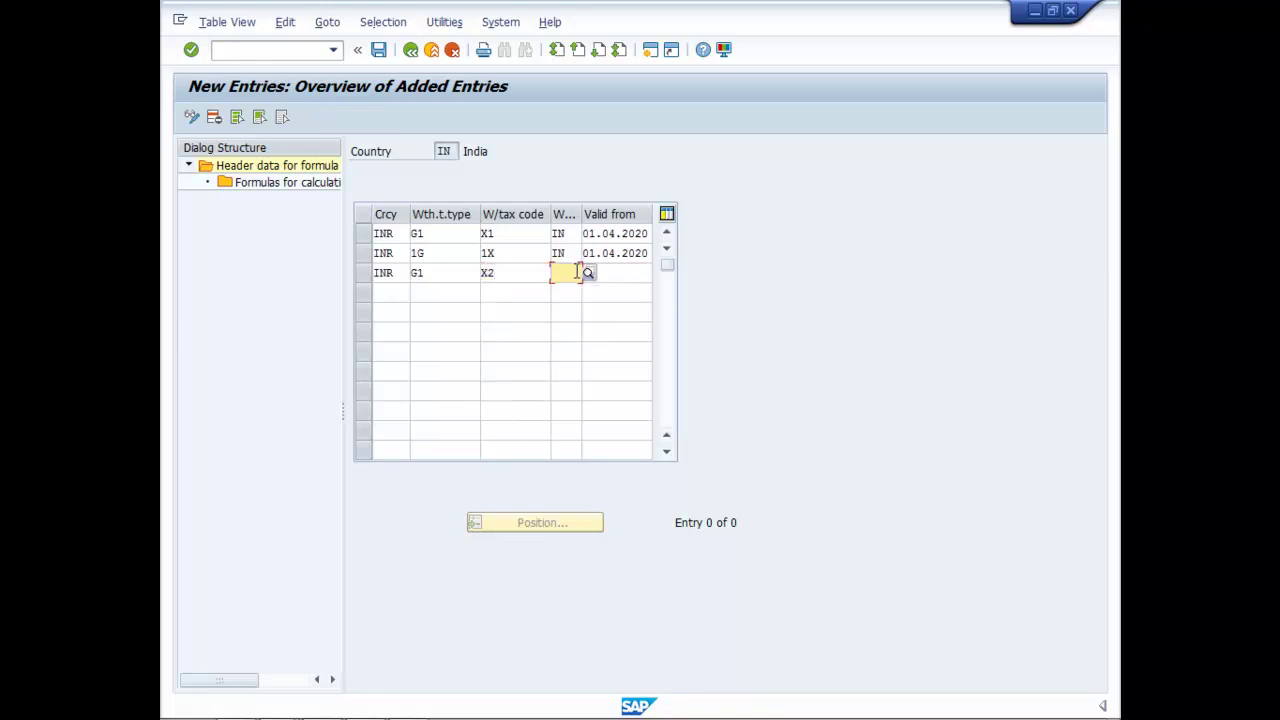
pyautogui.write('IN')
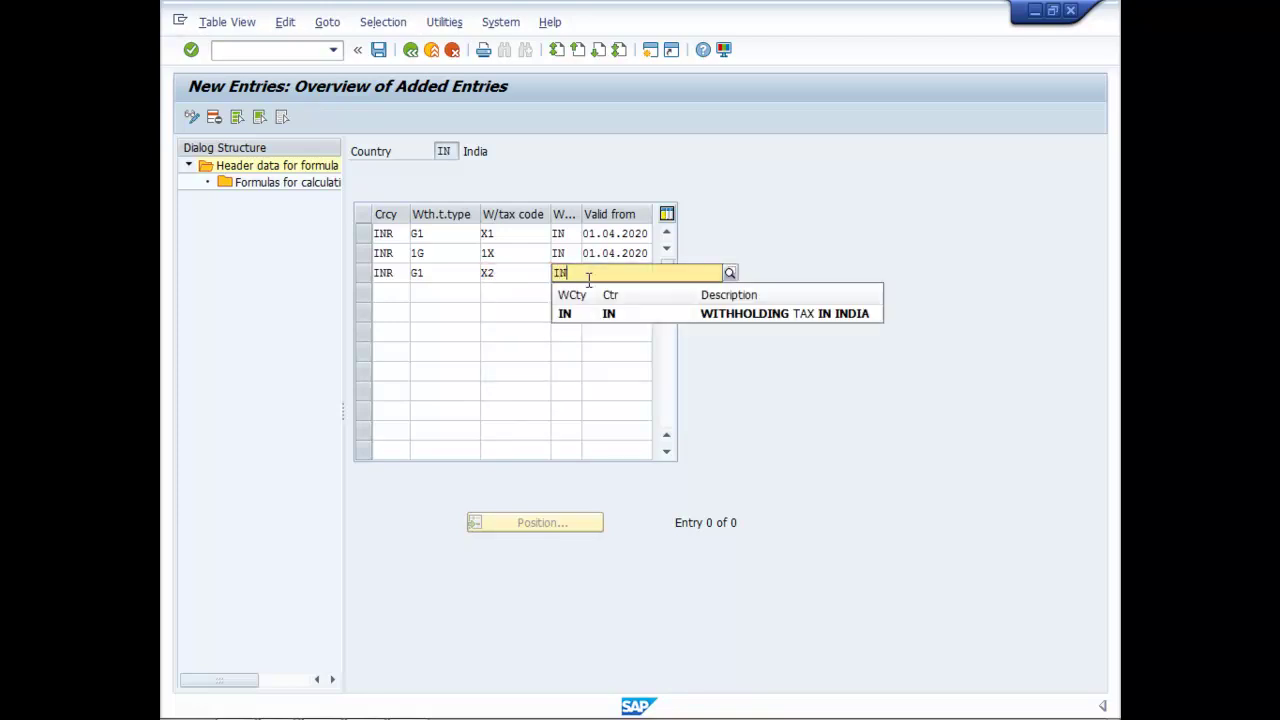
pyautogui.click(608, 314)
pyautogui.click(614, 276)
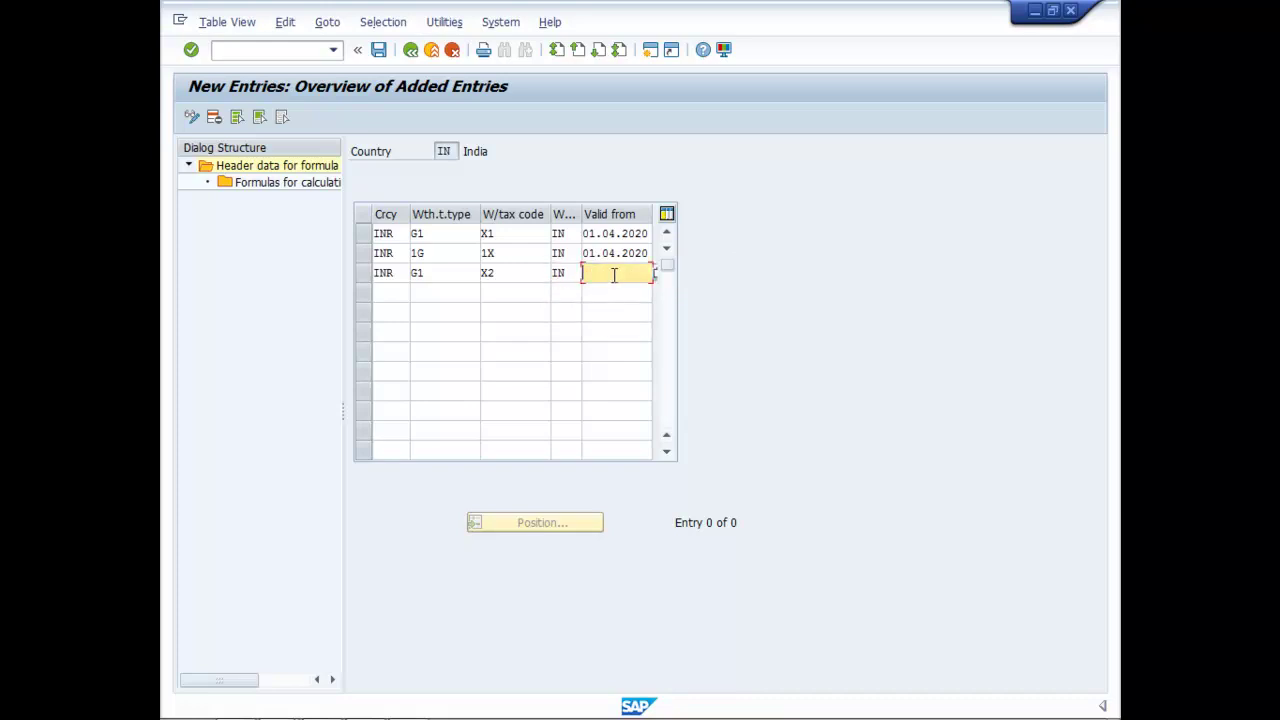
pyautogui.write('01.04.2020')
# Enter currency INR, tax type 1G and tax code 2X in the fourth row.
pyautogui.click(392, 291)
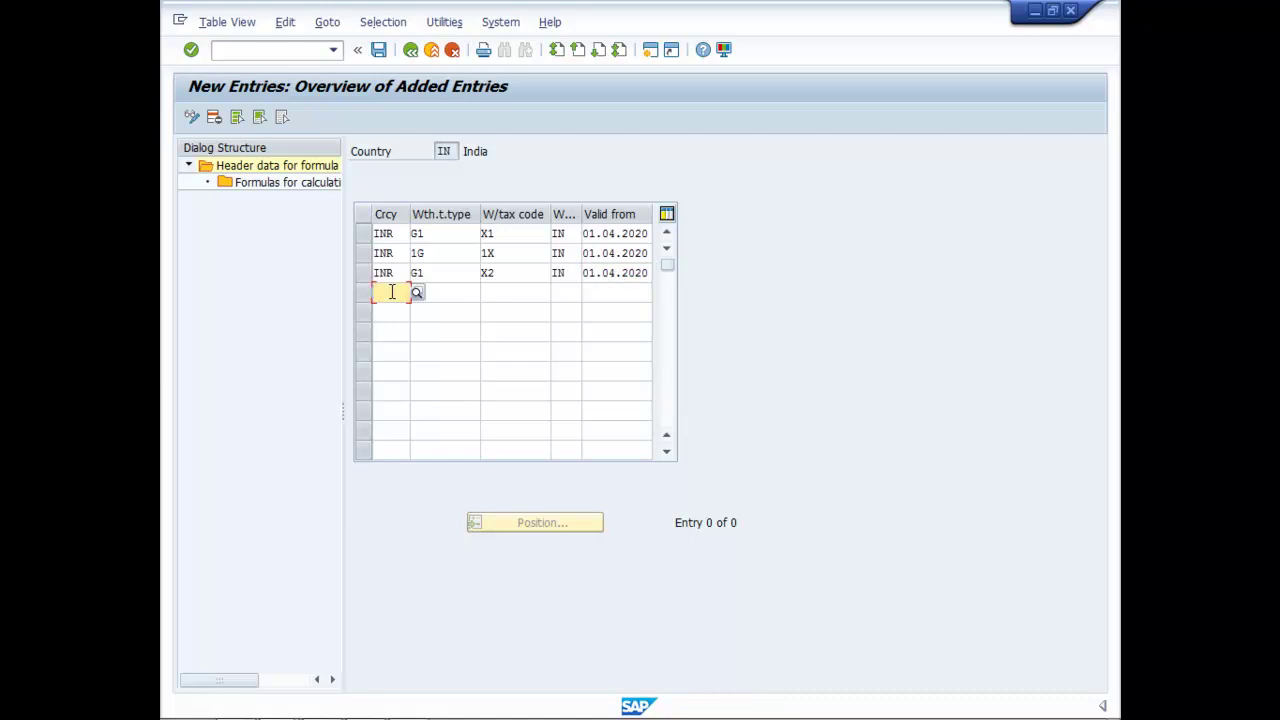
pyautogui.write('INR')
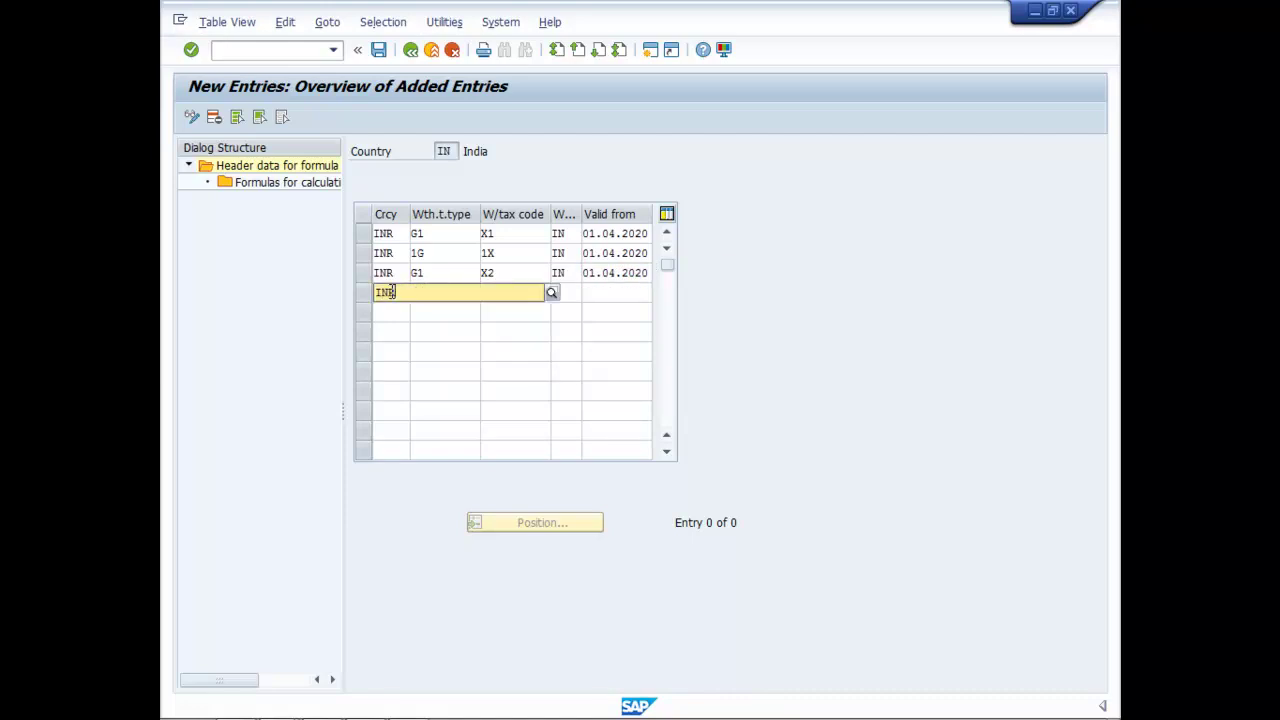
pyautogui.click(422, 337)
pyautogui.click(436, 294)
pyautogui.write('1G')
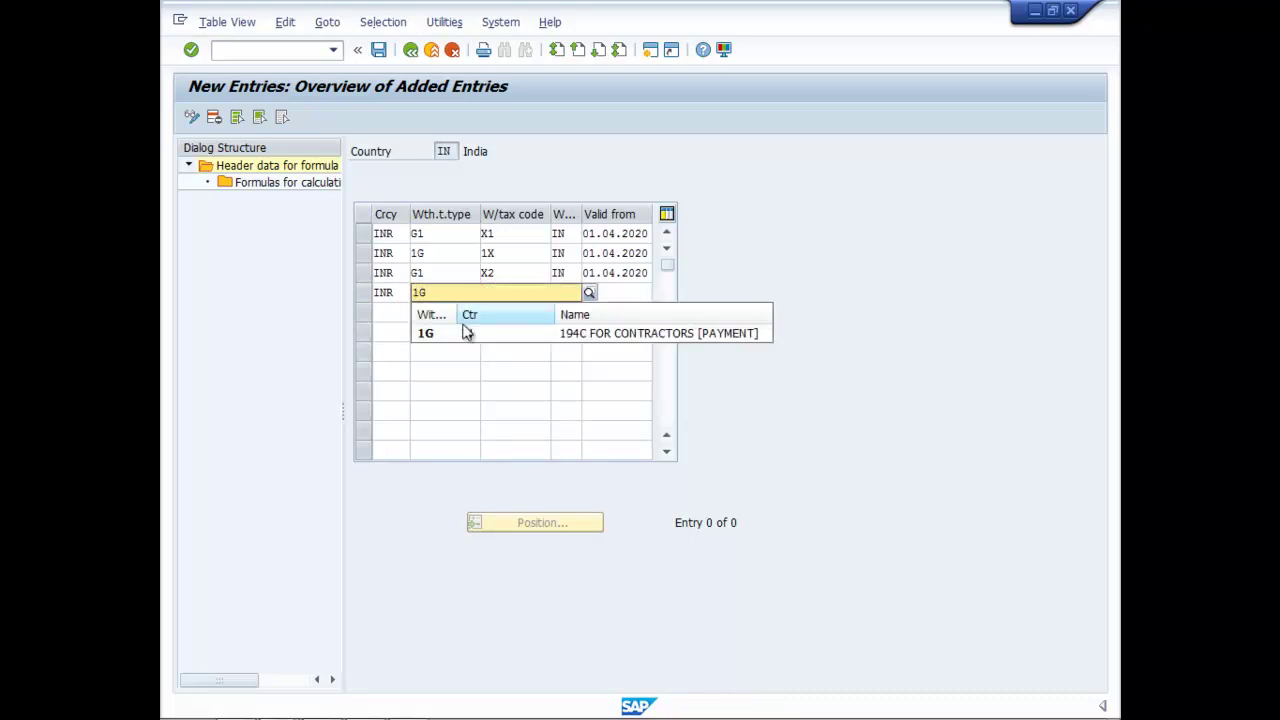
pyautogui.click(466, 334)
pyautogui.click(503, 291)
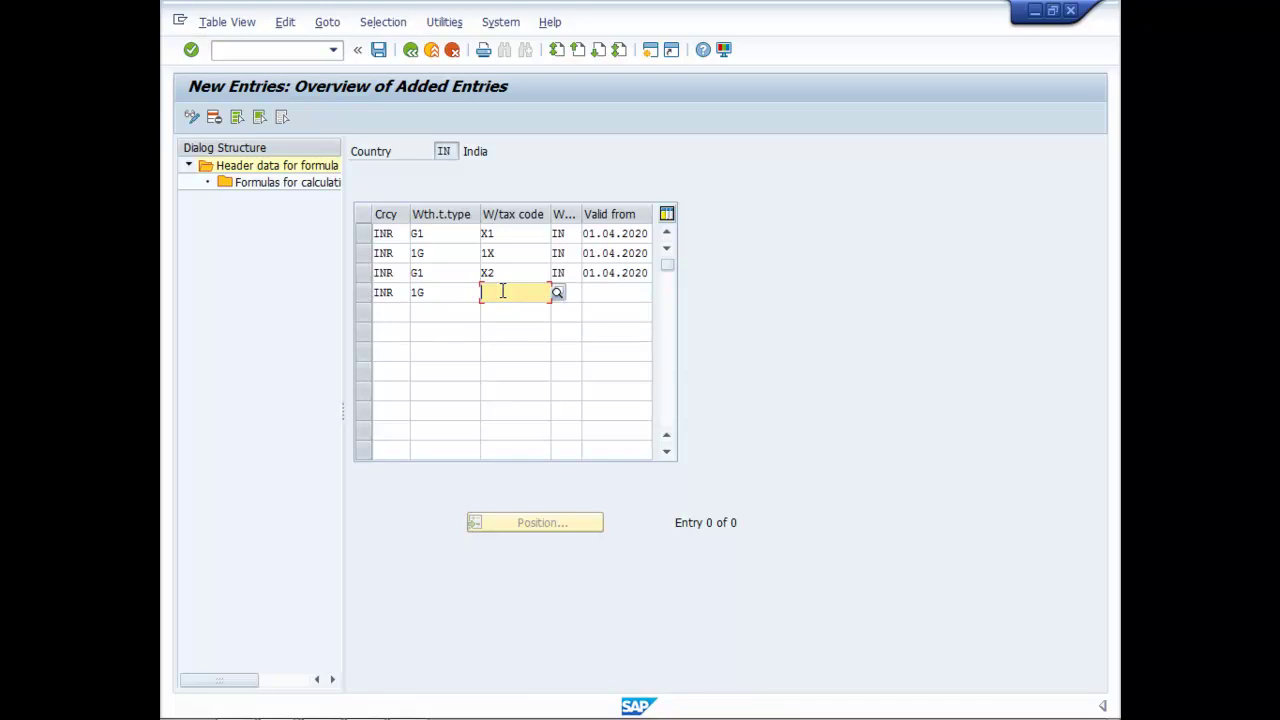
pyautogui.write('2X')
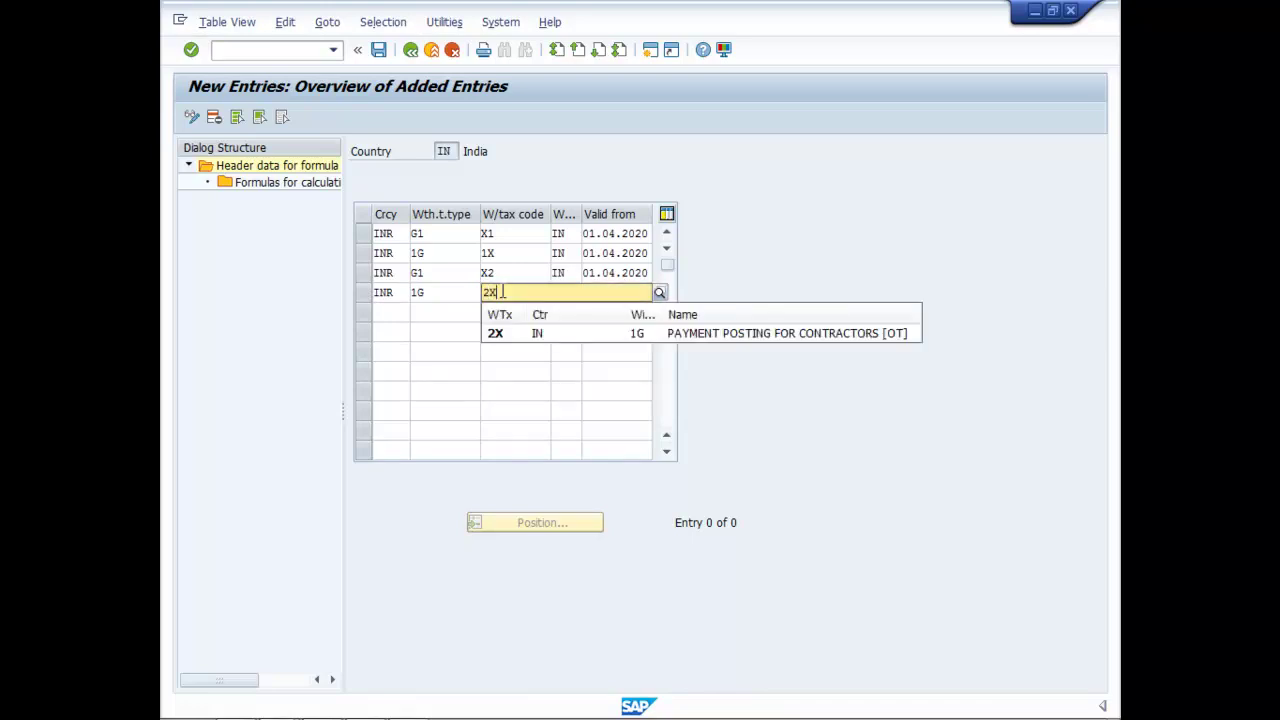
pyautogui.click(528, 334)
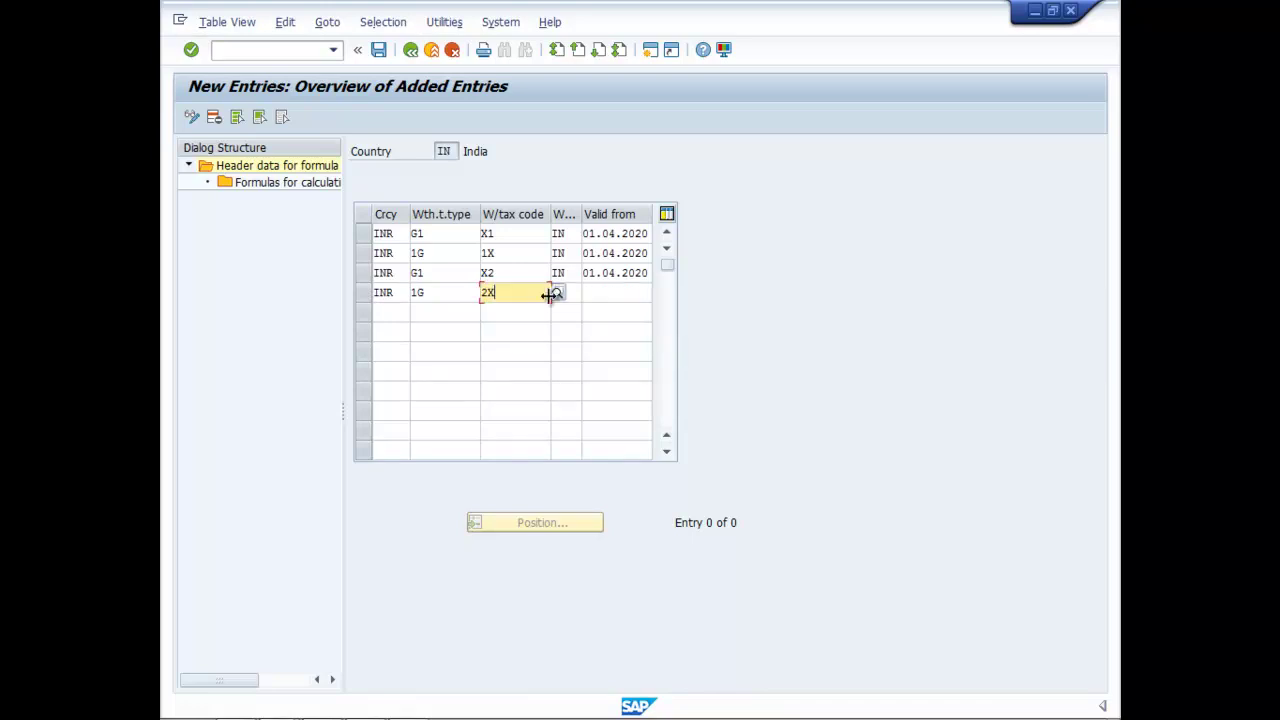
# Set the fourth row's country to IN and valid-from date to 01.04.2020.
pyautogui.click(570, 291)
pyautogui.write('IN')
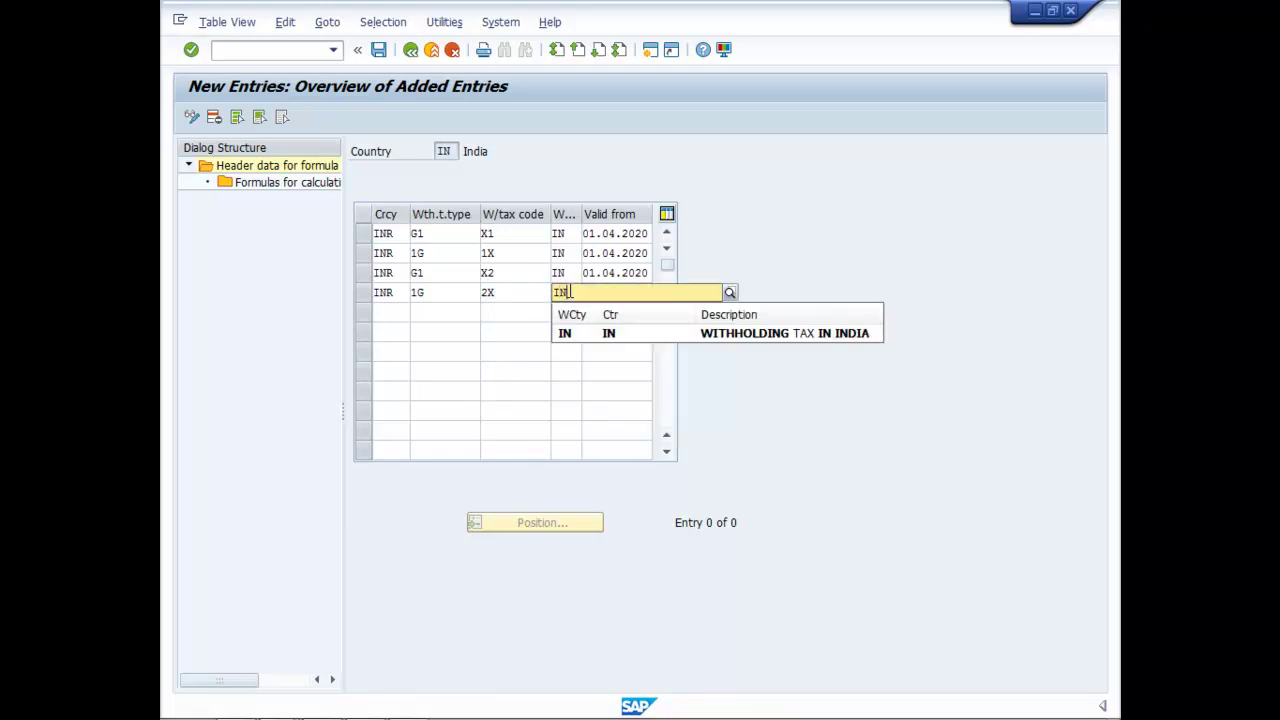
pyautogui.click(586, 331)
pyautogui.click(610, 293)
pyautogui.write('01.04')
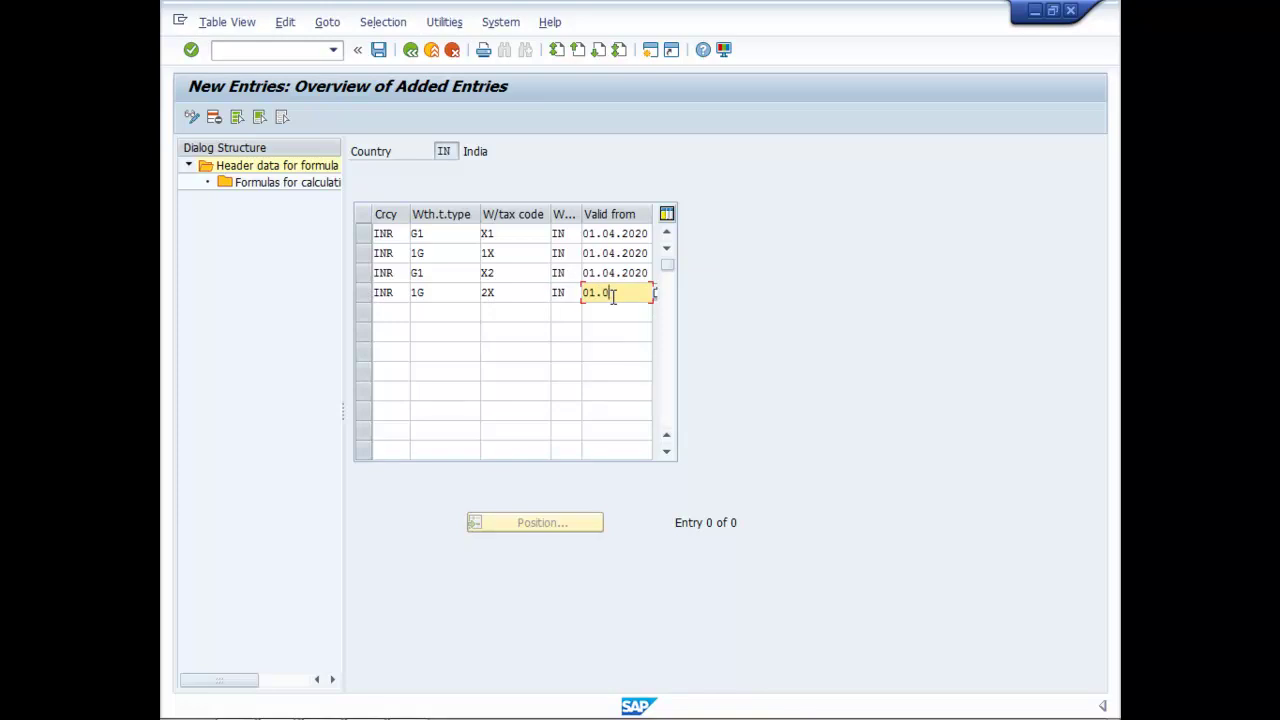
pyautogui.write('.2020')
# Save the four entries under the customizing request and return to the IMG tree.
pyautogui.click(380, 51)
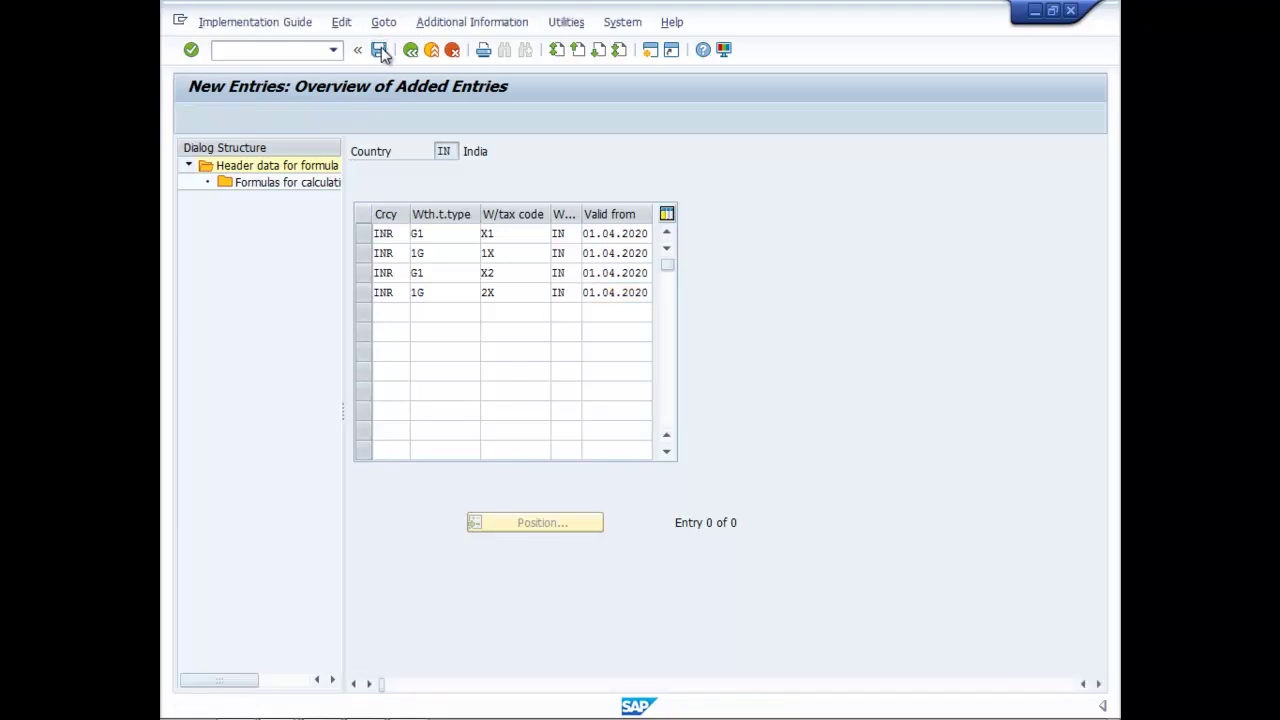
pyautogui.click(435, 318)
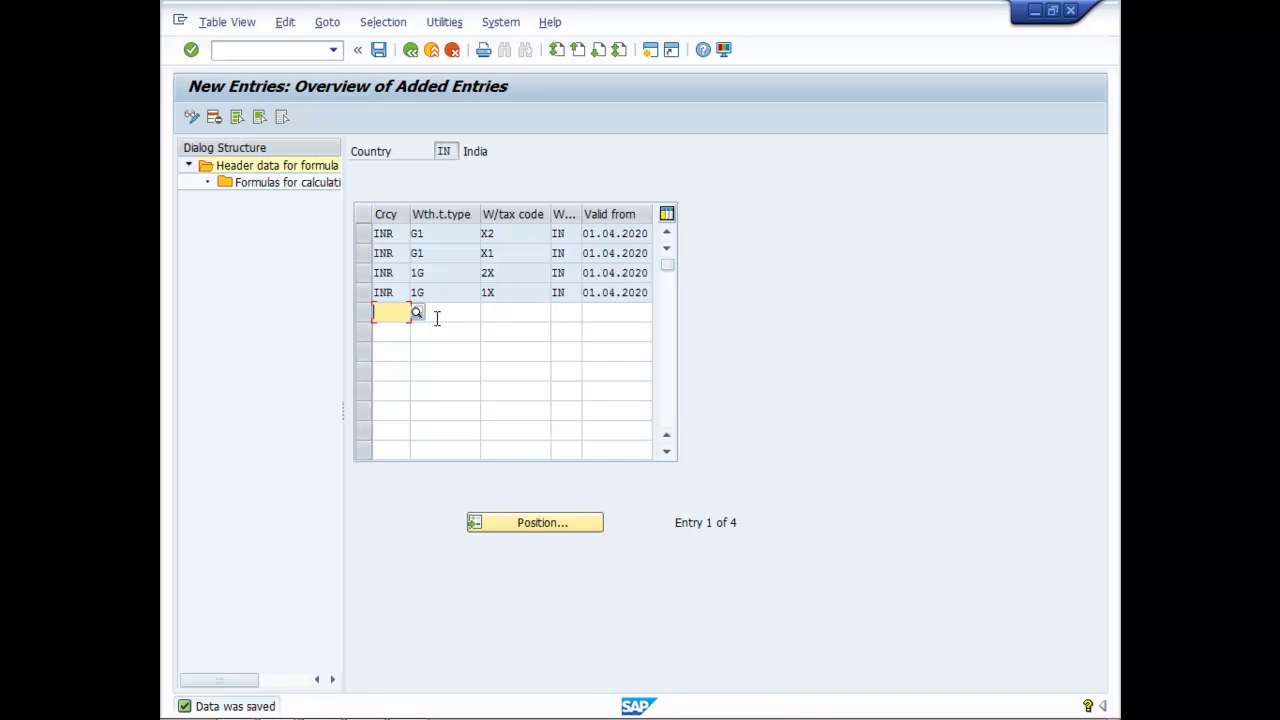
pyautogui.click(411, 51)
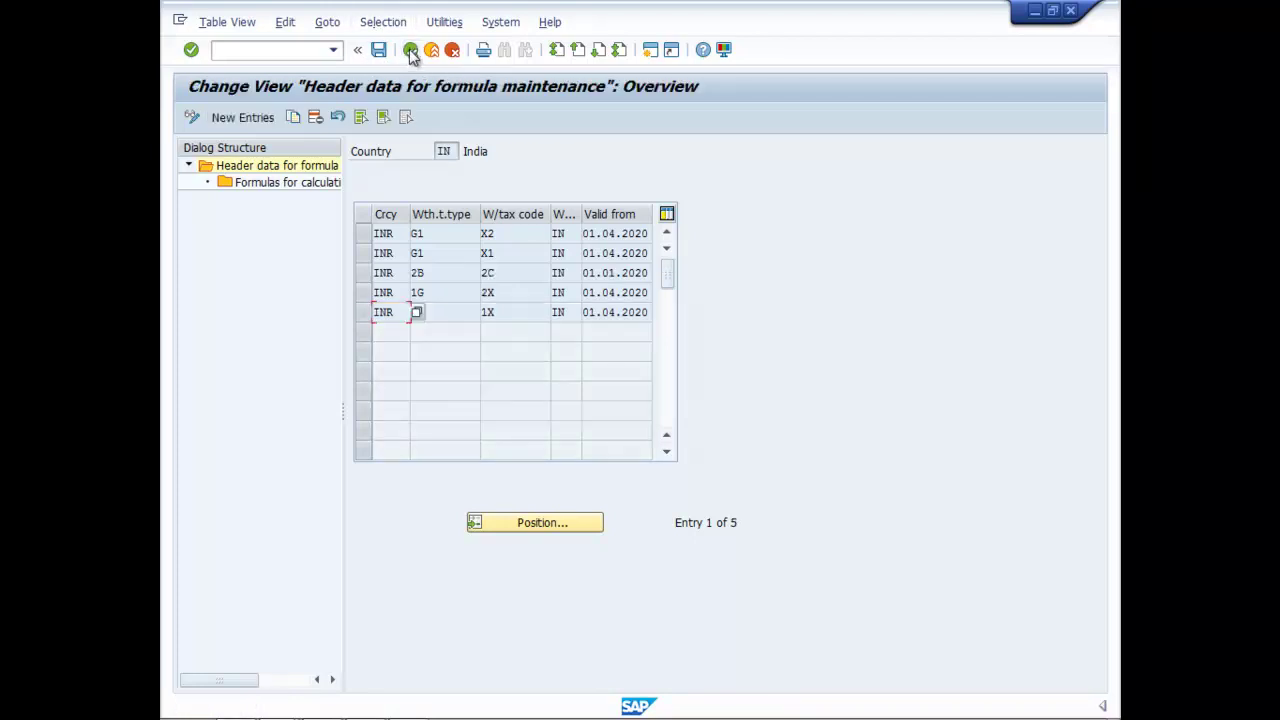
pyautogui.click(411, 51)
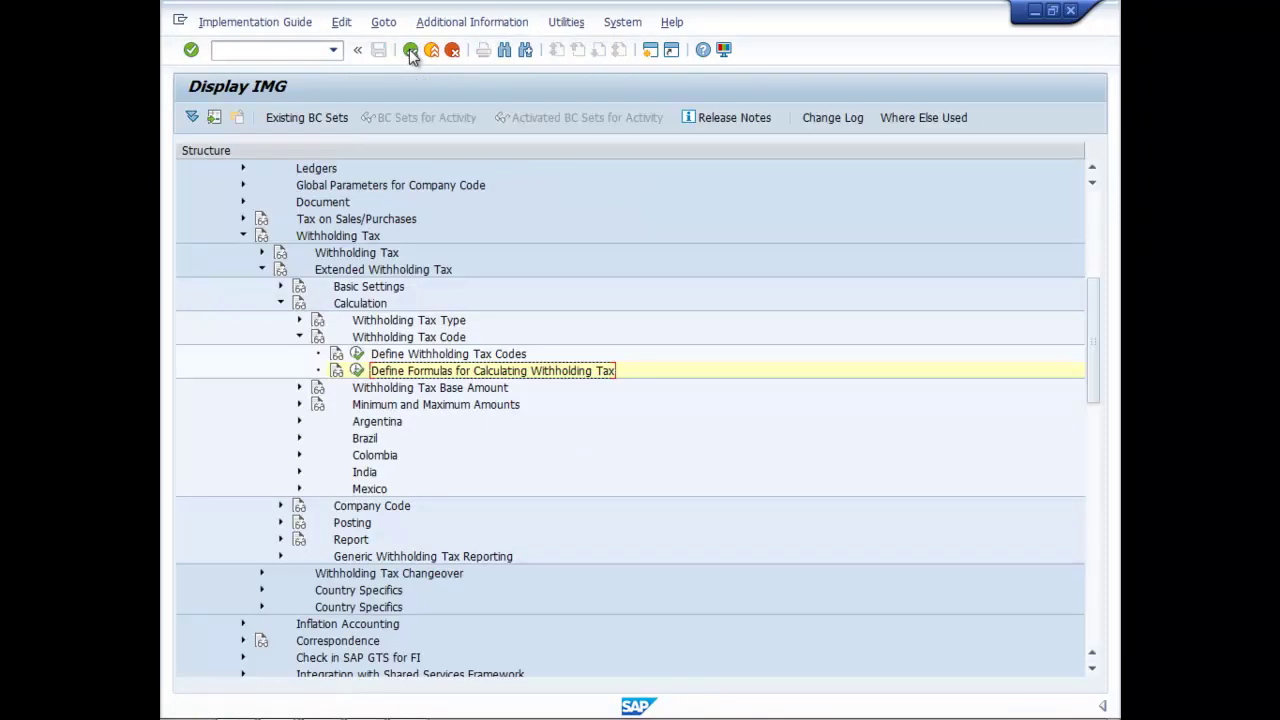